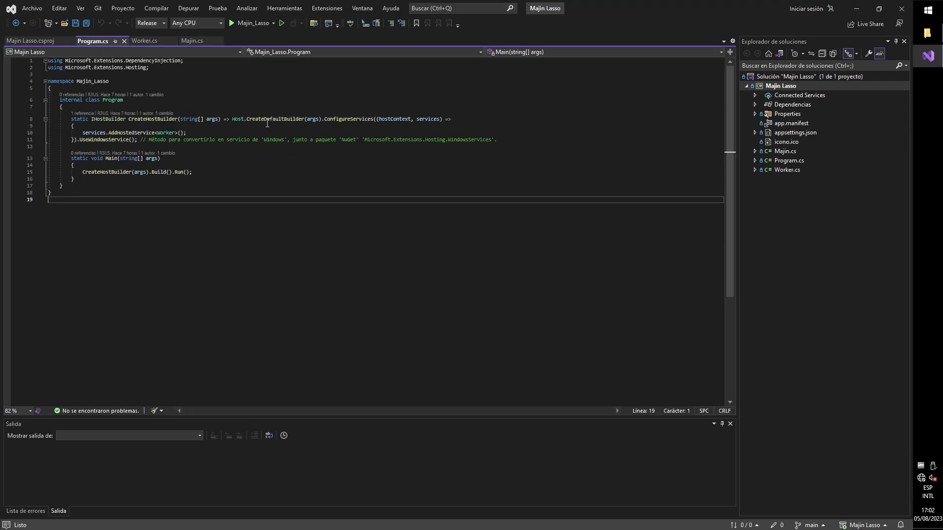
- Review the code in Worker.cs and Majin.cs, expanding the Accesos region and reading through the Majin class's public and private methods
left_click(142, 42)
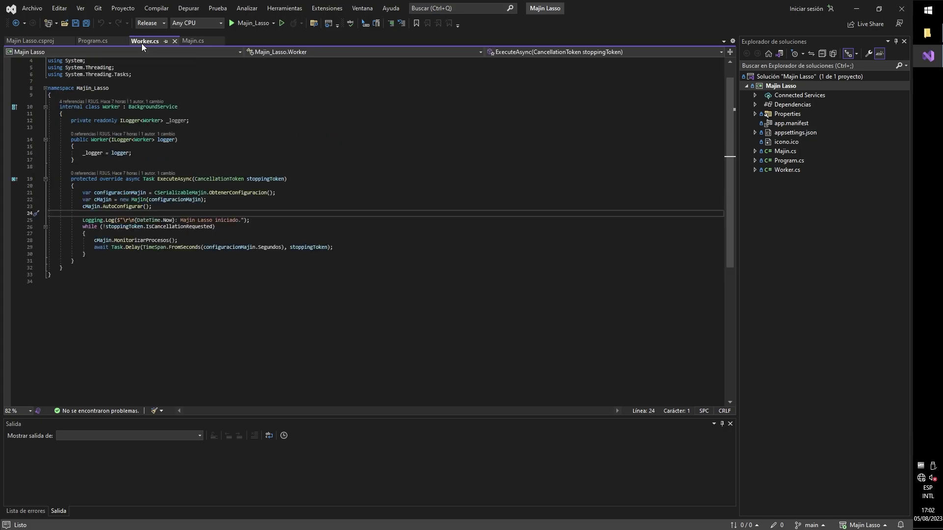
left_click(186, 43)
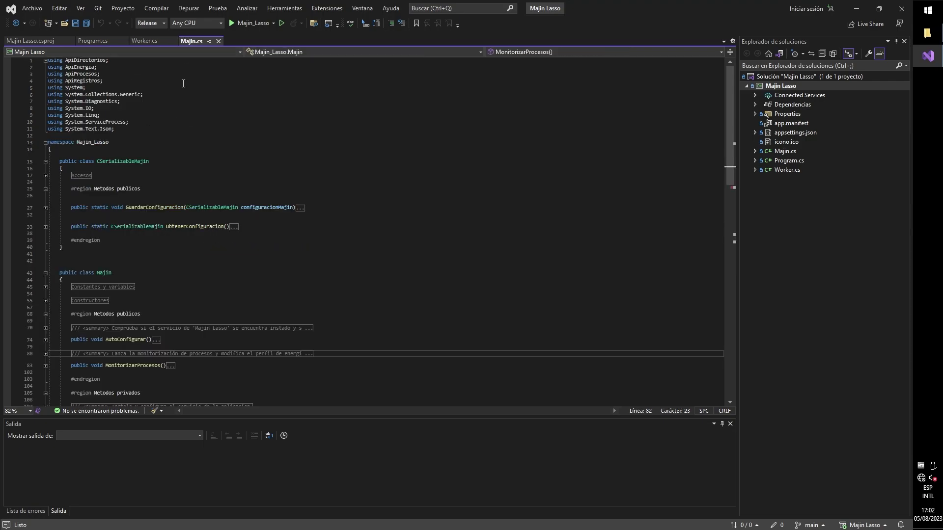
left_click(44, 175)
scroll(572, 177, "down", 1)
scroll(571, 177, "down", 1)
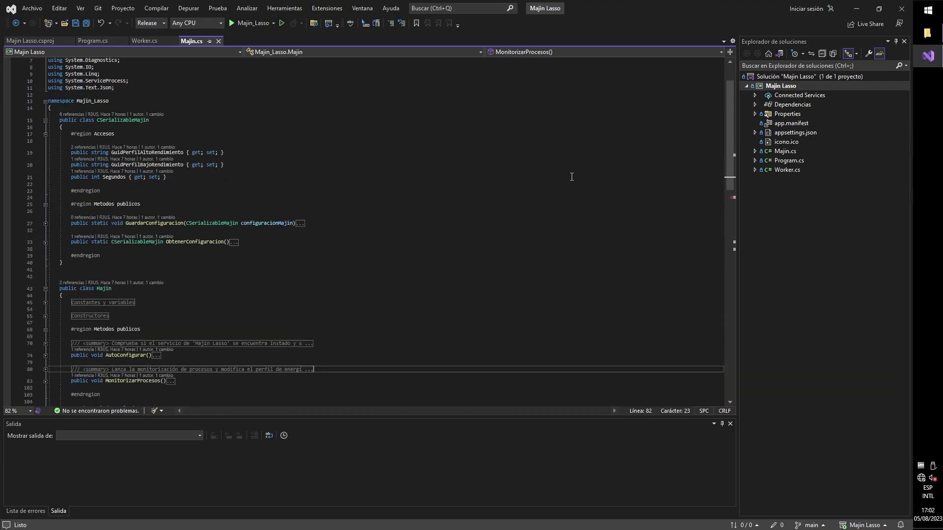
scroll(572, 177, "down", 1)
scroll(572, 175, "down", 4)
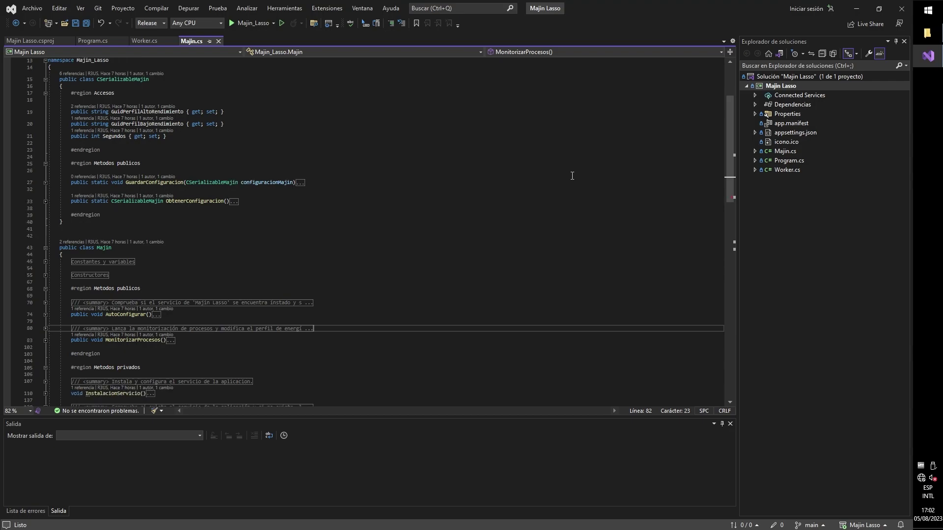
scroll(573, 174, "down", 4)
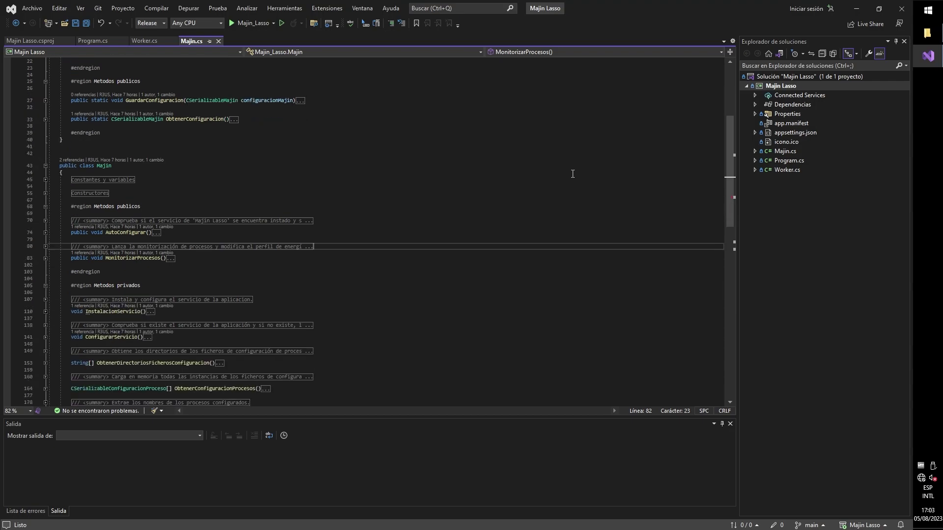
scroll(573, 174, "down", 3)
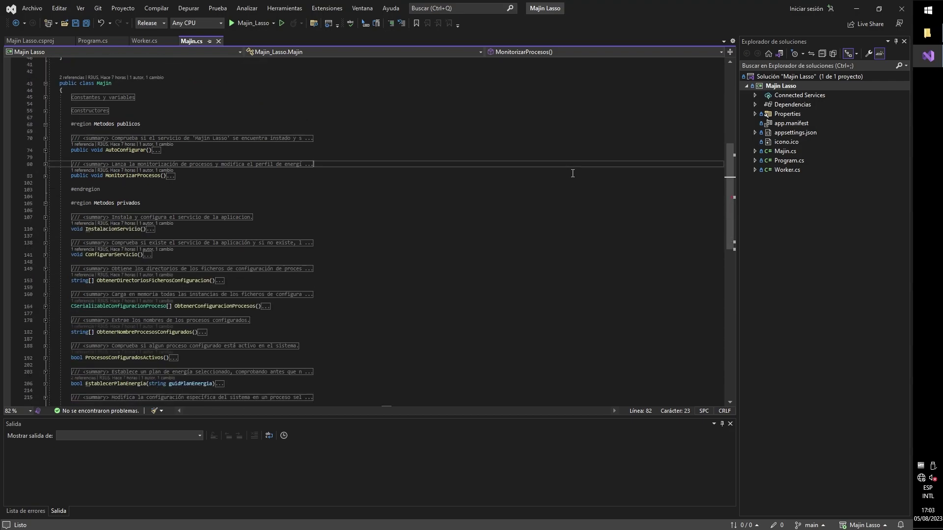
scroll(574, 173, "down", 3)
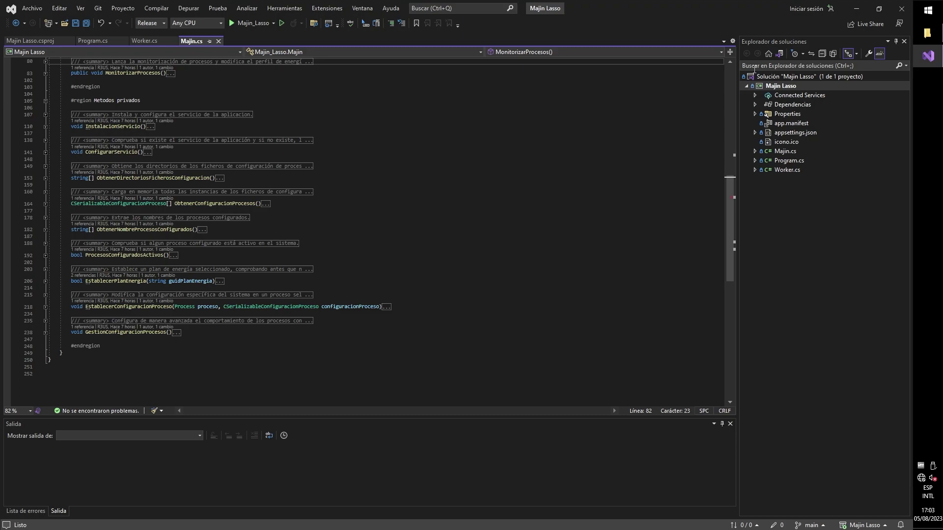
- Minimize Visual Studio, open the Majin Lasso folder from the desktop and move its window nearer the screen's centre
left_click(857, 8)
double_click(882, 18)
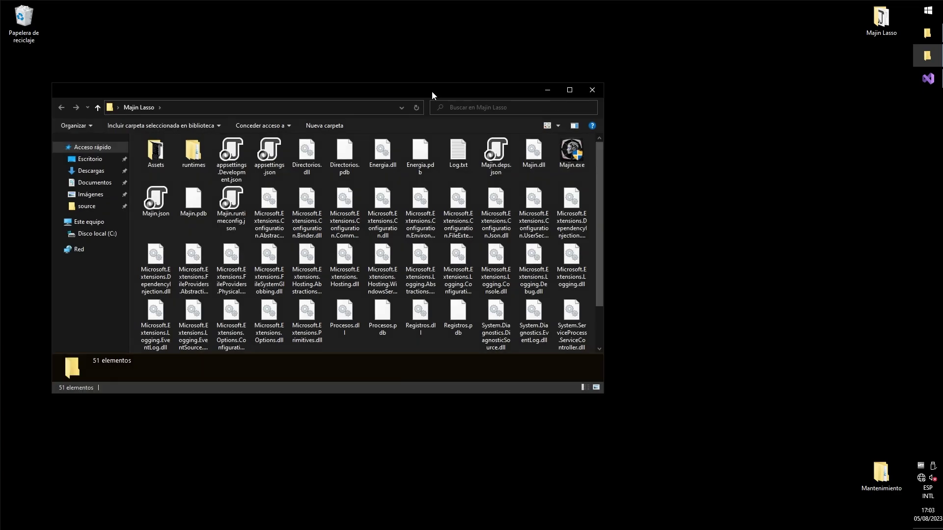
left_click_drag(433, 91, 543, 89)
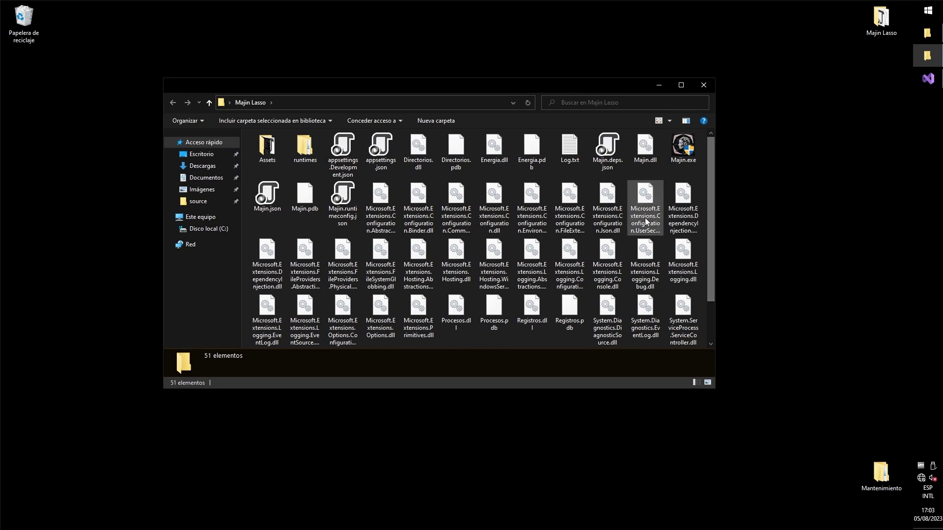
- Open Majin.json in Notepad++ and move the editor window to the screen's upper-left corner
left_click(269, 201)
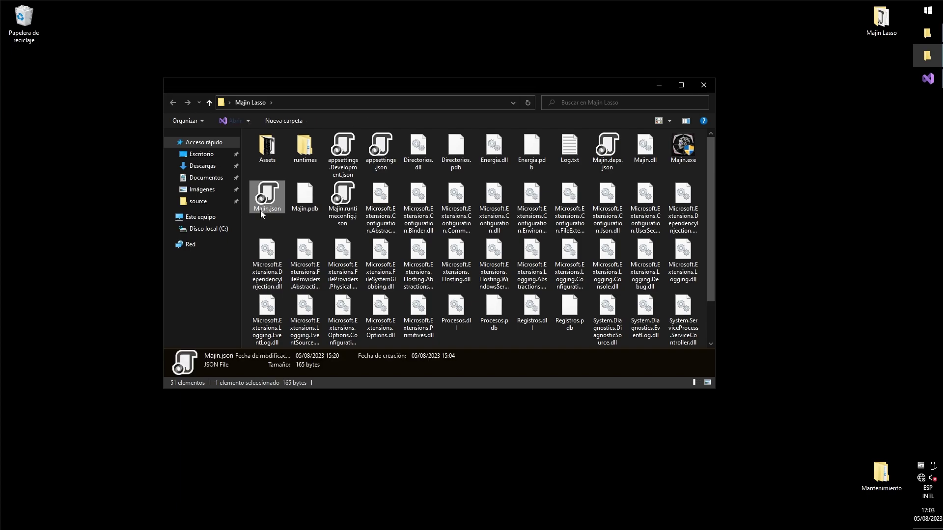
right_click(269, 192)
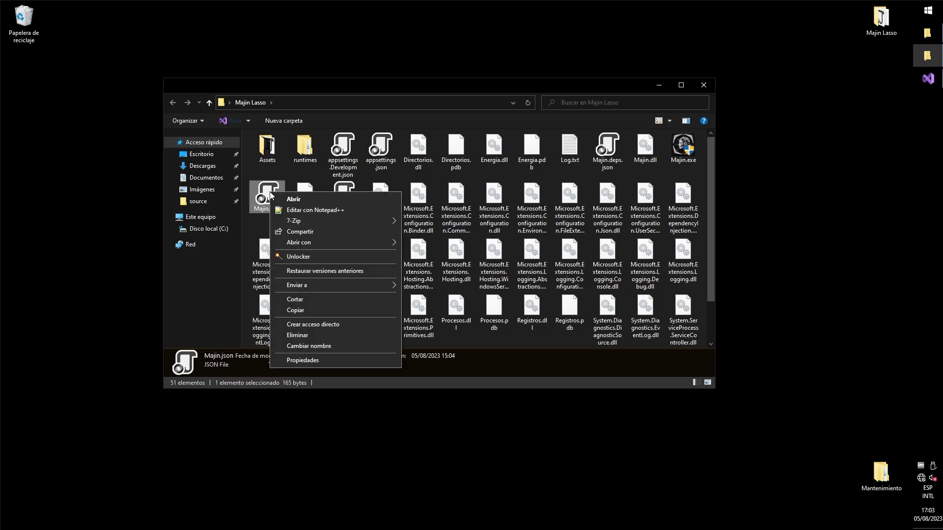
left_click(290, 209)
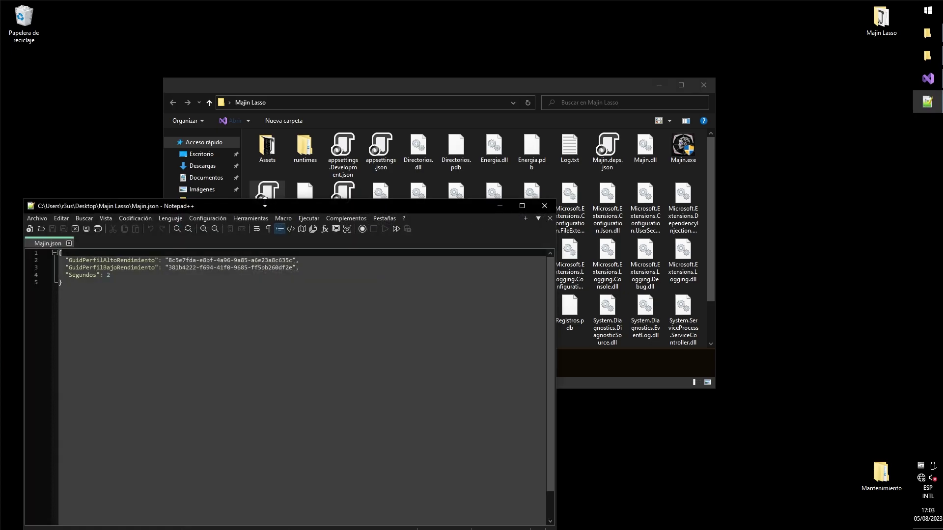
left_click_drag(252, 205, 231, 13)
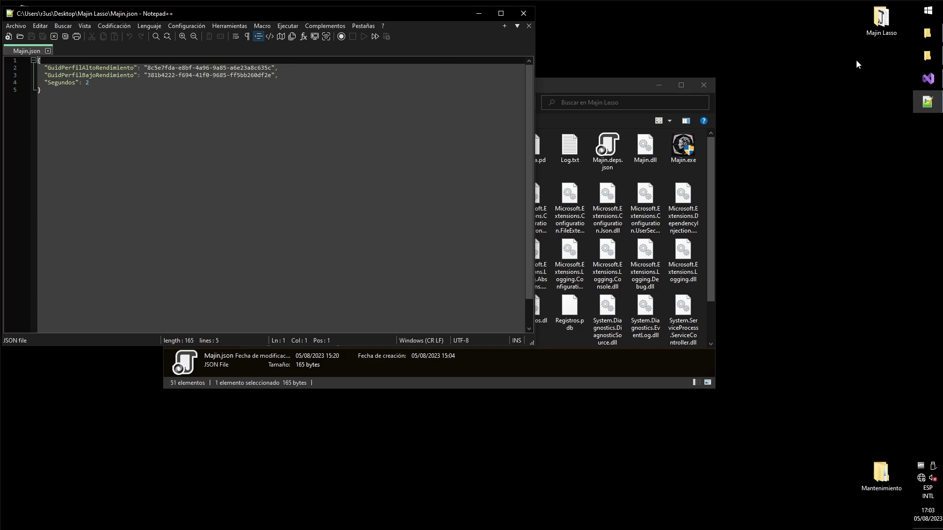
- Open a Command Prompt beside the editor and list the system's power plans with powercfg /L
key("super+r")
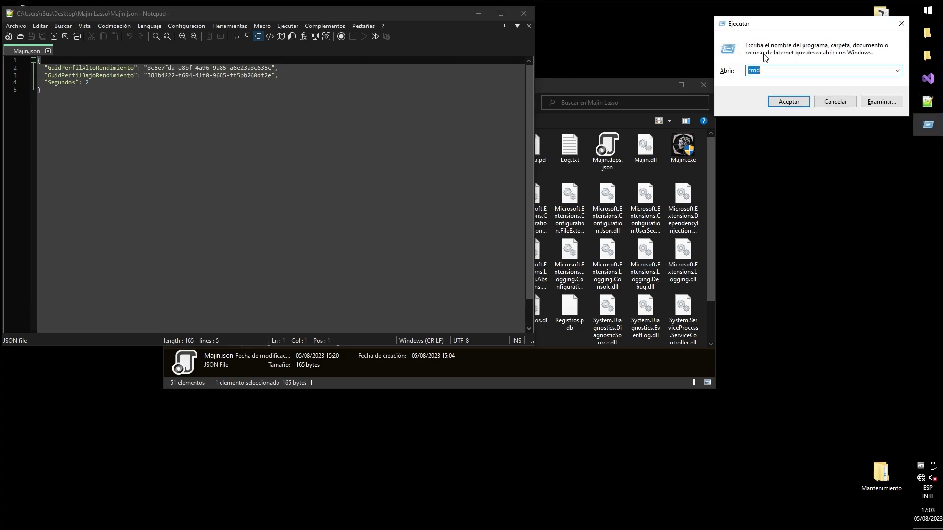
key("Return")
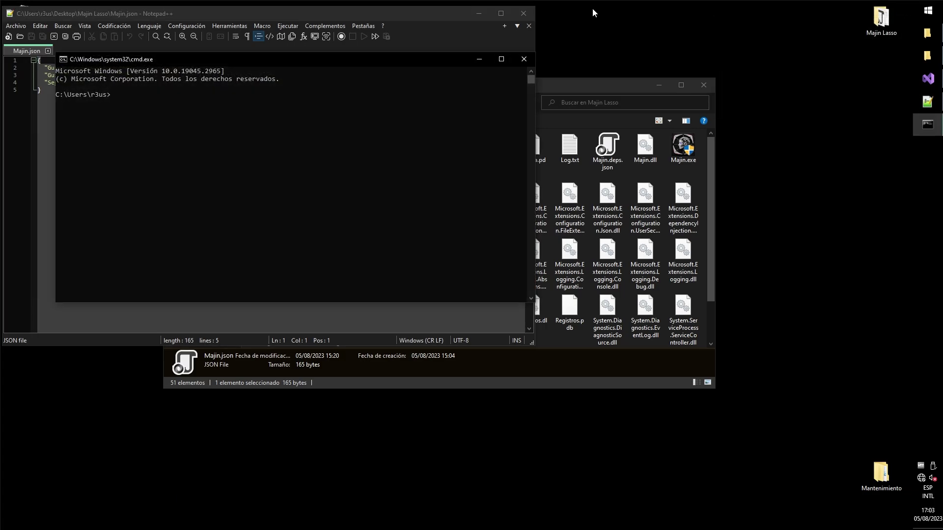
left_click_drag(323, 62, 696, 280)
type("po")
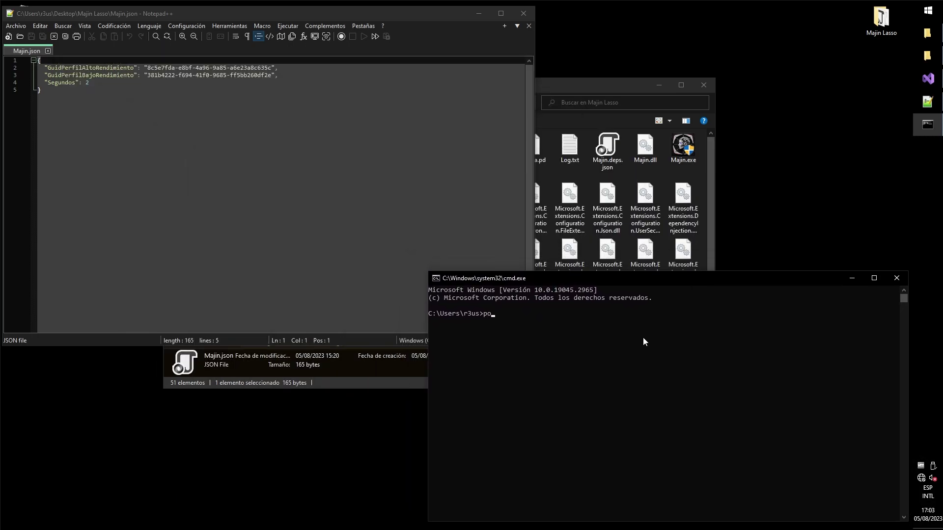
type("wercfg /L")
key("Return")
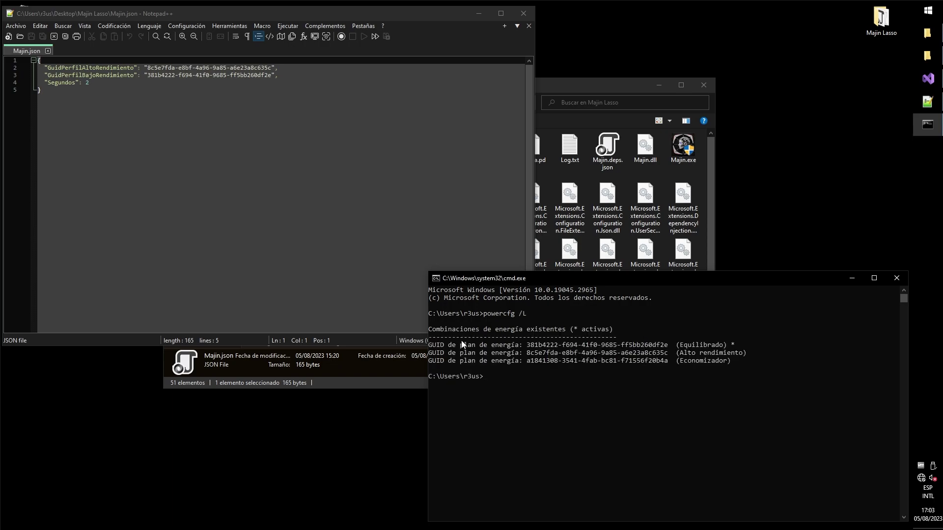
- Compare the power plan GUIDs with those in Majin.json, check its Segundos setting, and close the Command Prompt and Notepad++
left_click_drag(527, 345, 668, 347)
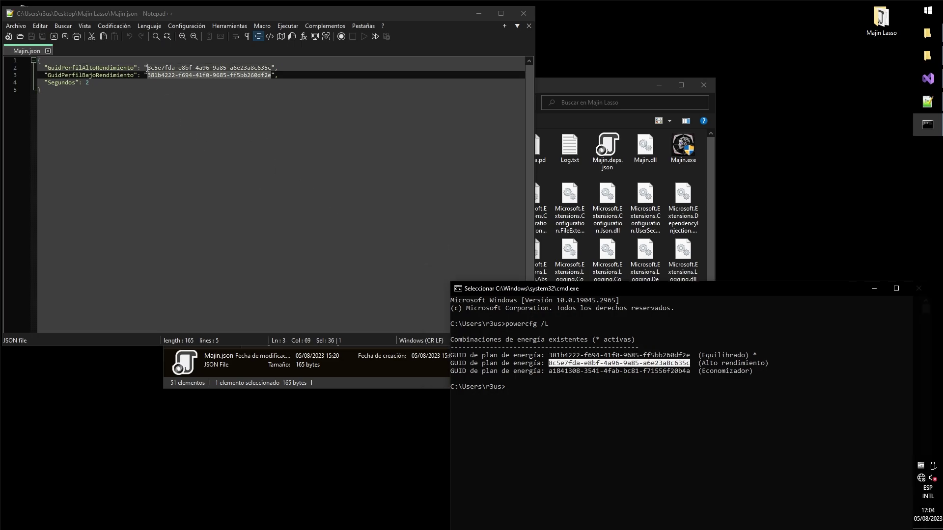
left_click_drag(148, 67, 271, 67)
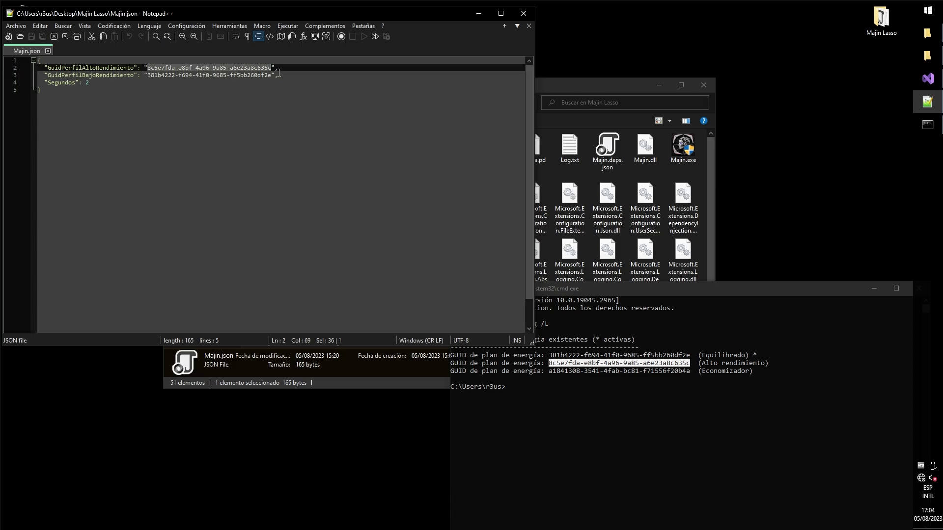
left_click(164, 105)
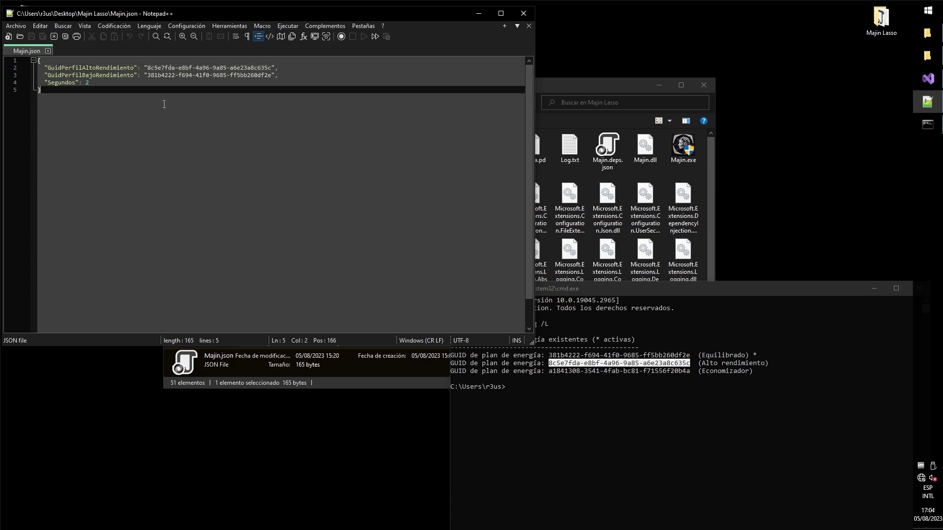
triple_click(104, 82)
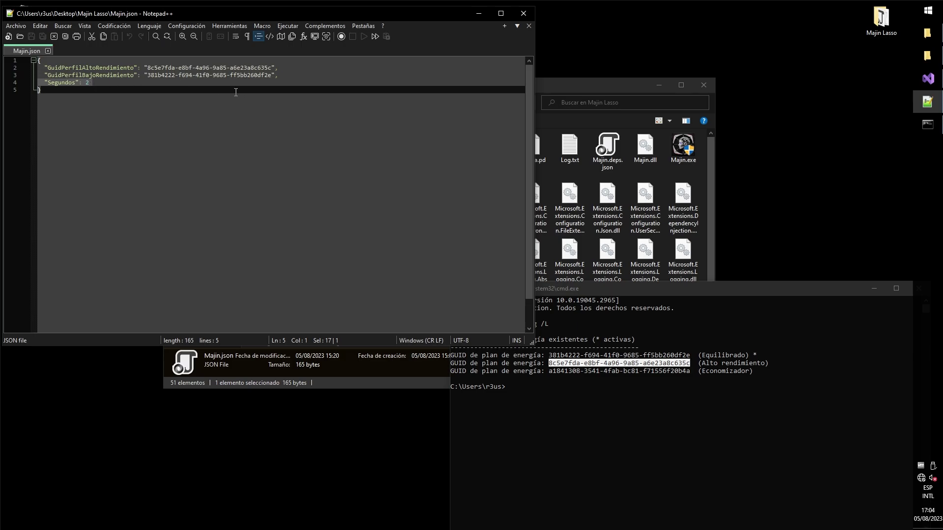
left_click(182, 106)
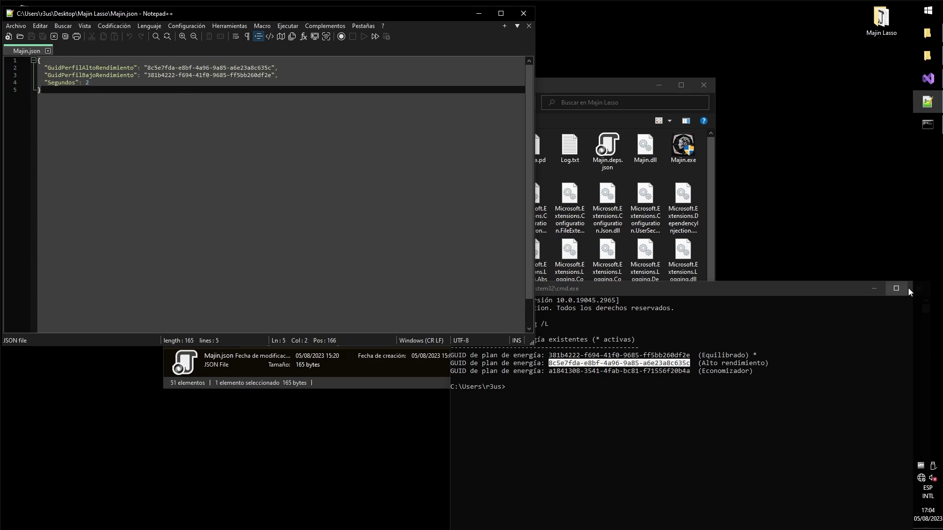
left_click(820, 293)
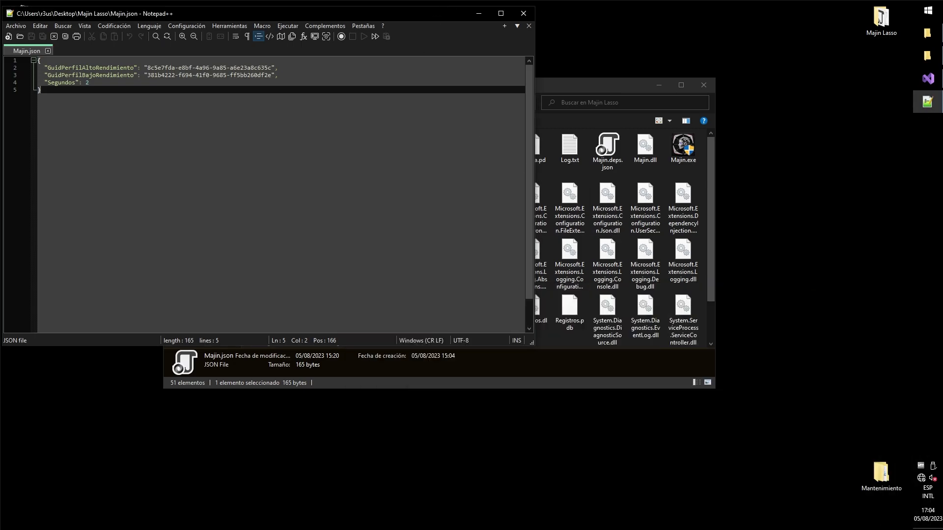
left_click(524, 13)
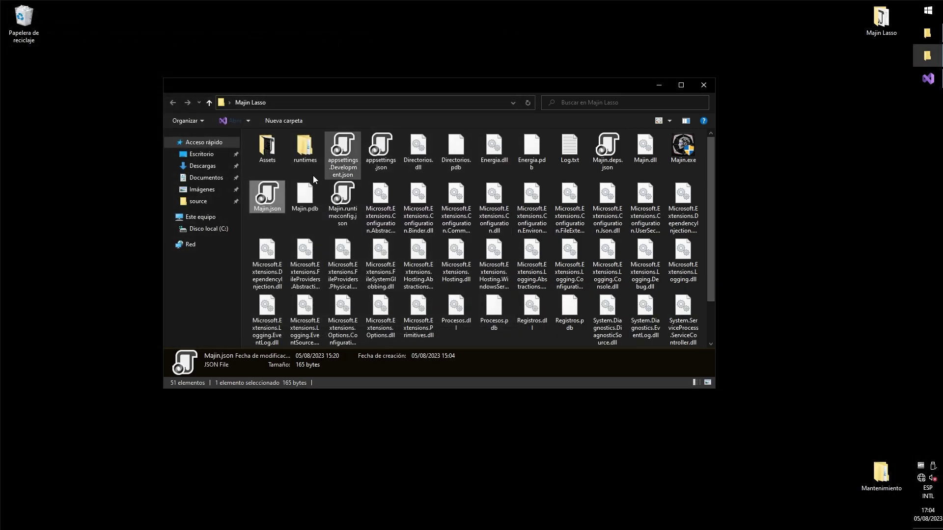
- Open config.jpg from the Assets folder as a reference and place the folder window beside the image
double_click(266, 158)
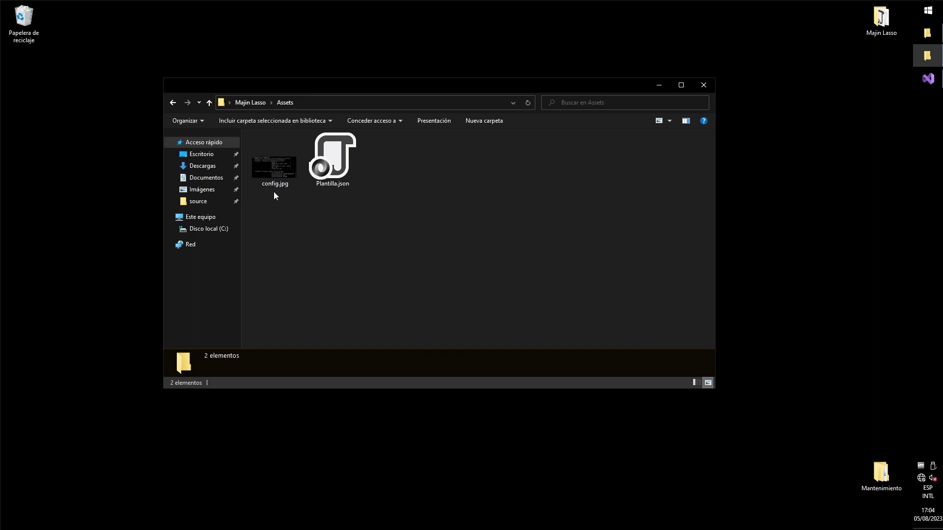
double_click(274, 167)
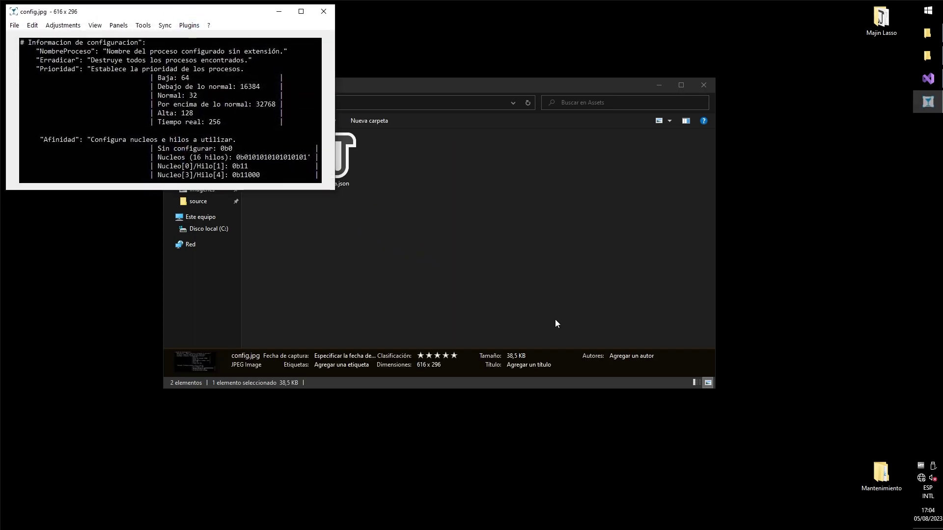
left_click_drag(446, 88, 617, 50)
- Create a new folder named Juegos inside the Assets folder
right_click(539, 224)
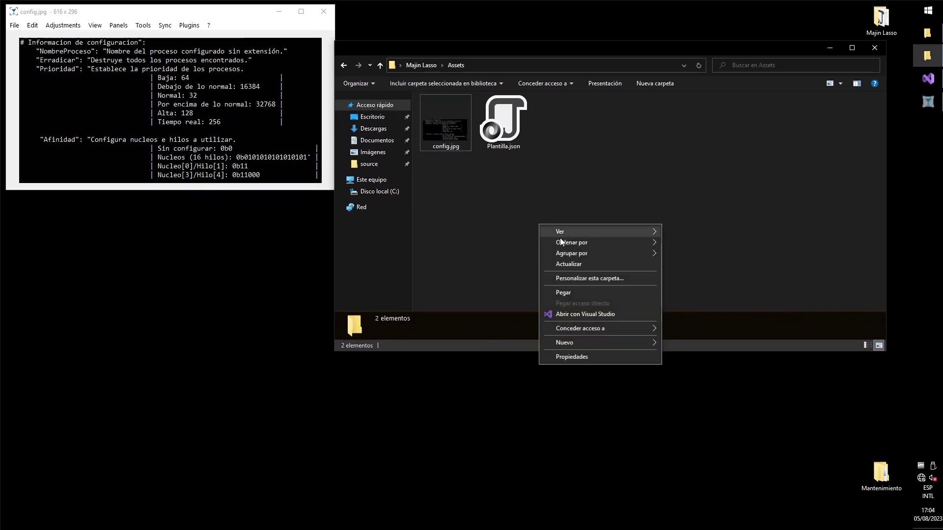
mouse_move(603, 343)
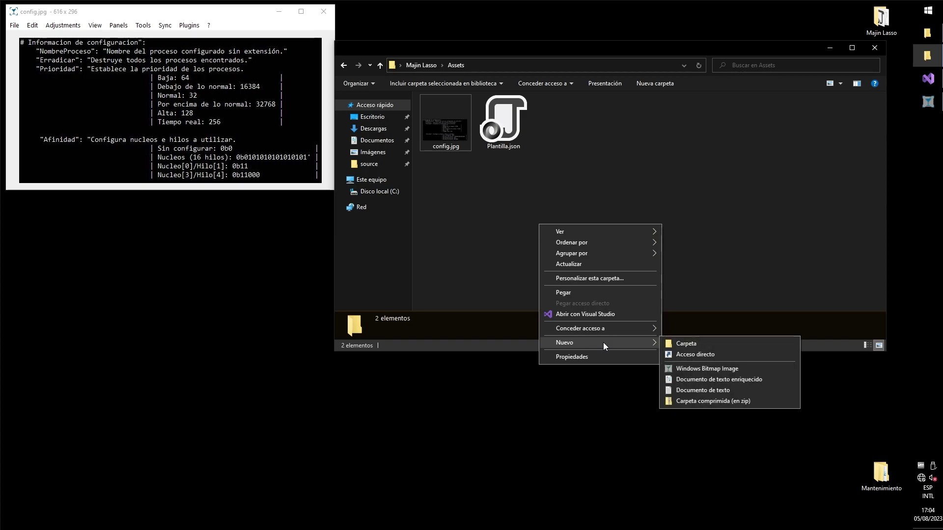
left_click(728, 343)
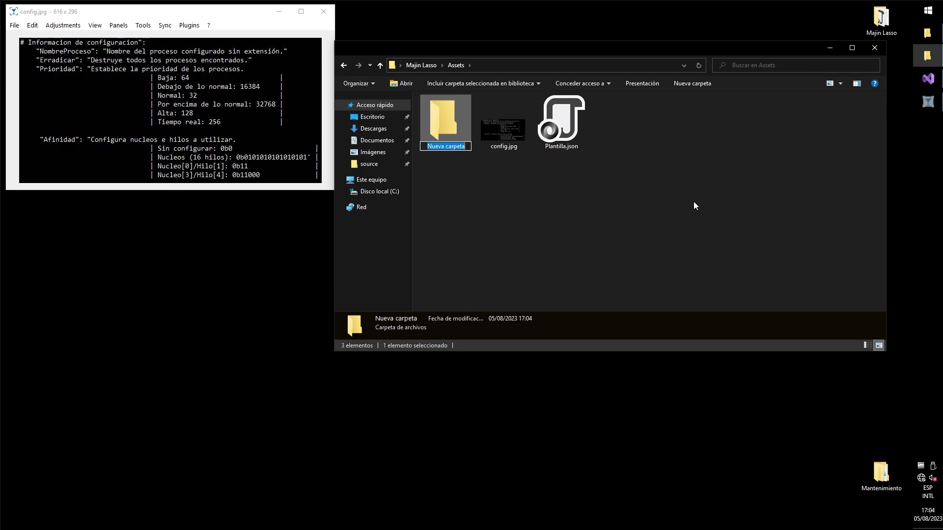
type("Juegos")
key("Return")
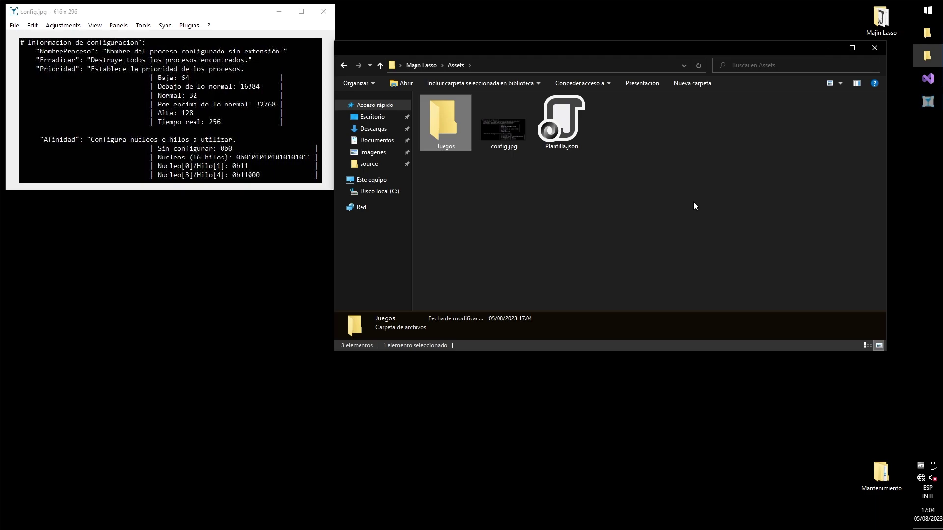
- Create a second folder named Programacion inside the Assets folder
right_click(458, 187)
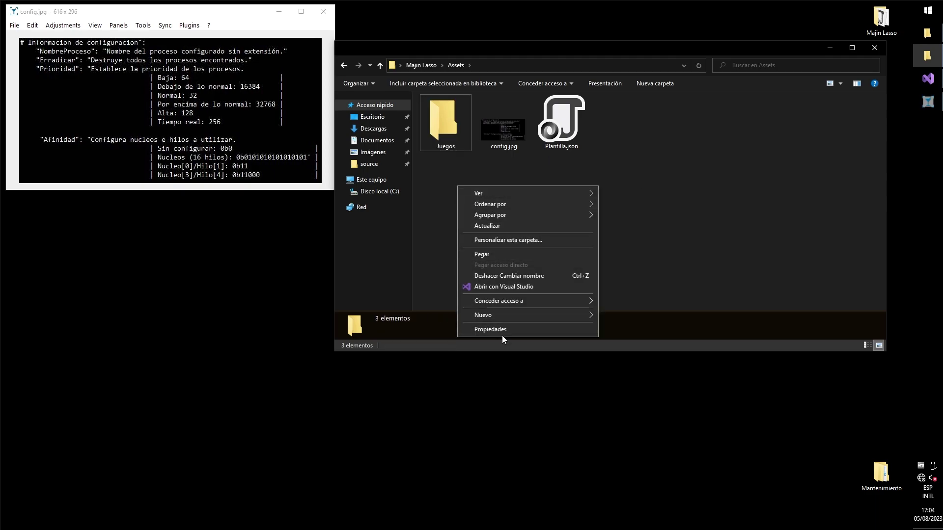
mouse_move(500, 316)
left_click(640, 316)
type("Programacion")
key("Return")
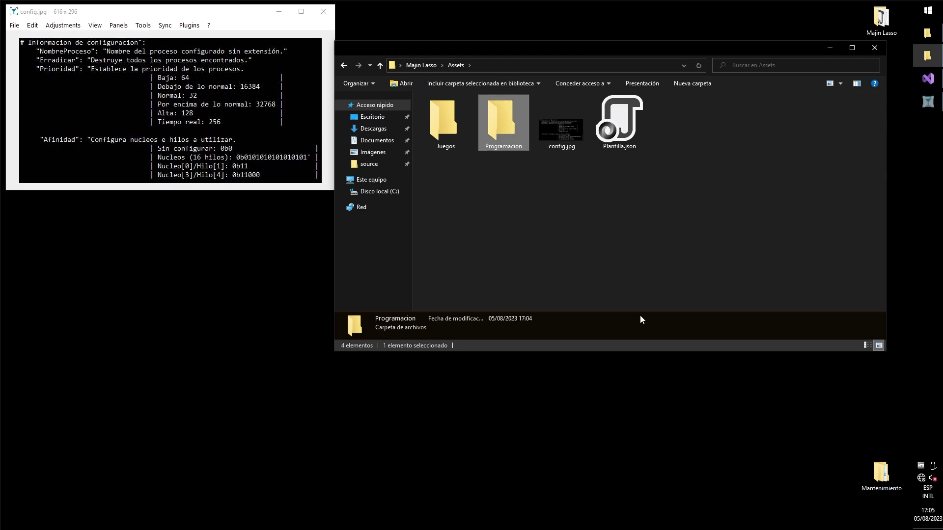
left_click(465, 190)
- Copy Plantilla.json from Assets into the Programacion folder and select the pasted copy
left_click(626, 111)
right_click(627, 111)
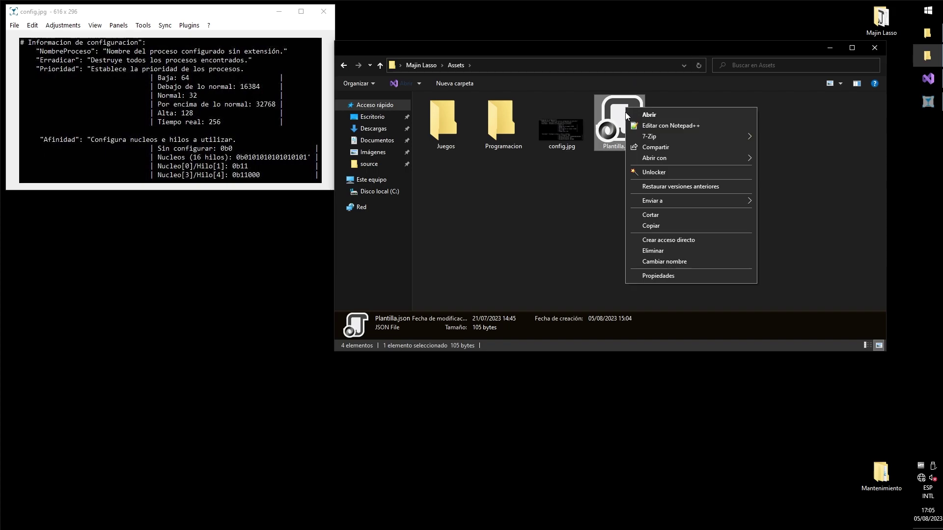
left_click(664, 226)
double_click(496, 128)
right_click(468, 157)
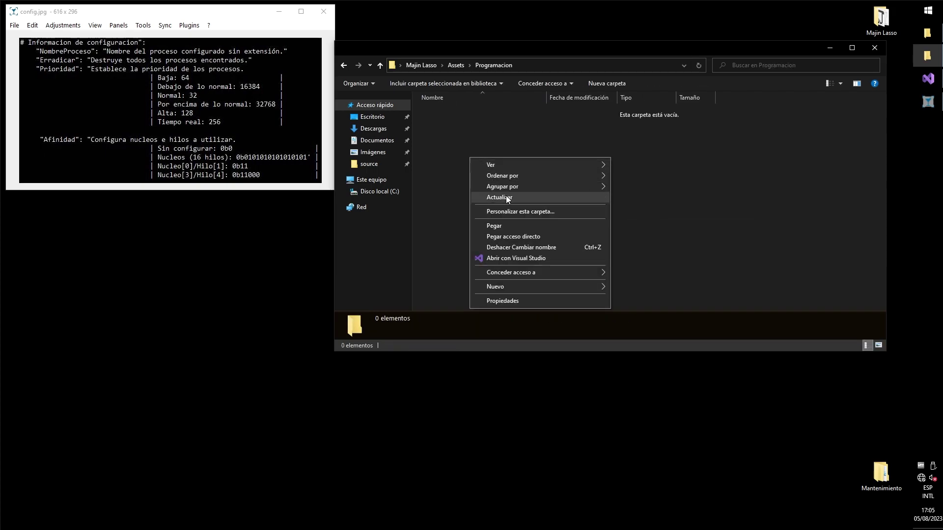
left_click(508, 226)
left_click(440, 114)
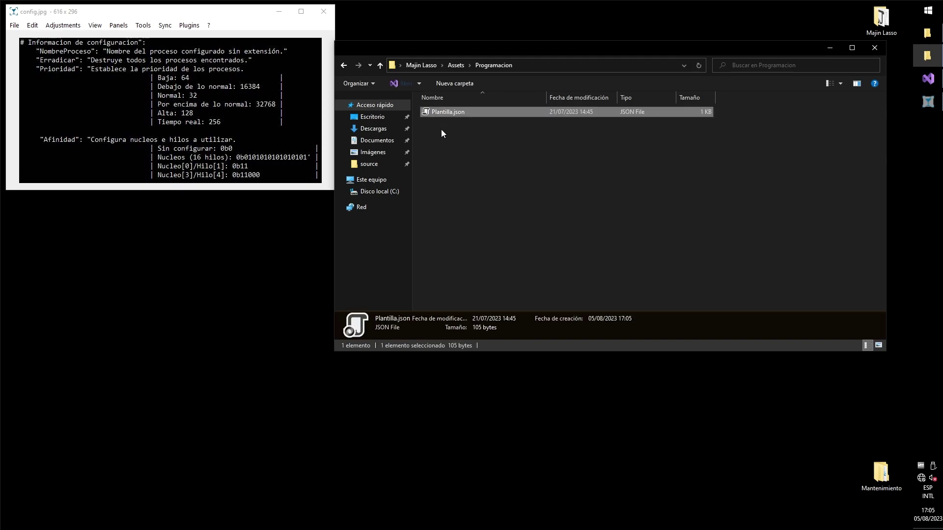
- Rename the Plantilla.json copy in the Programacion folder to VisualStudio2022.json
key("F2")
type("V")
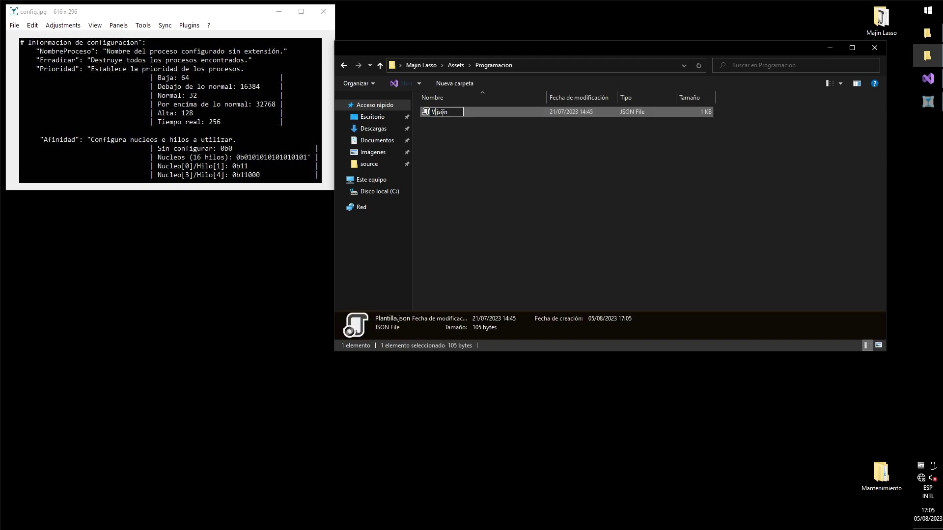
type("isualStudio2022")
key("Return")
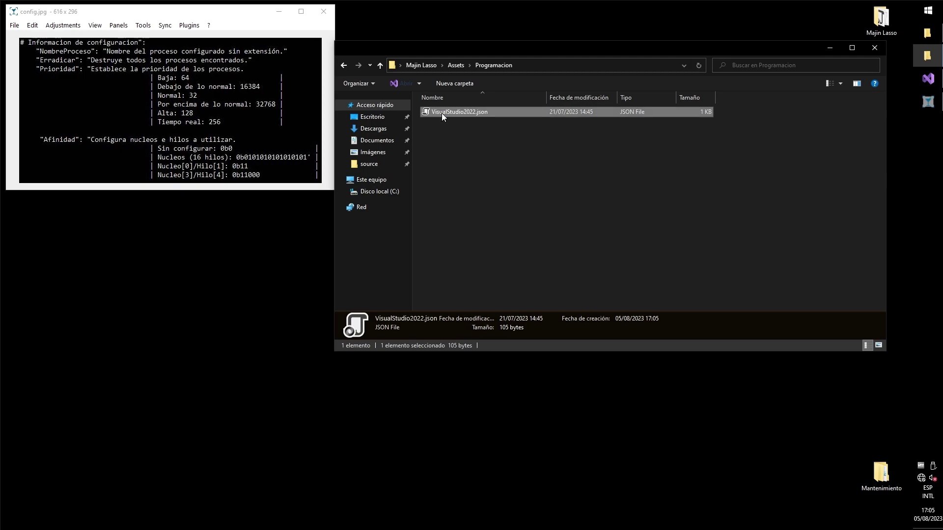
left_click(476, 239)
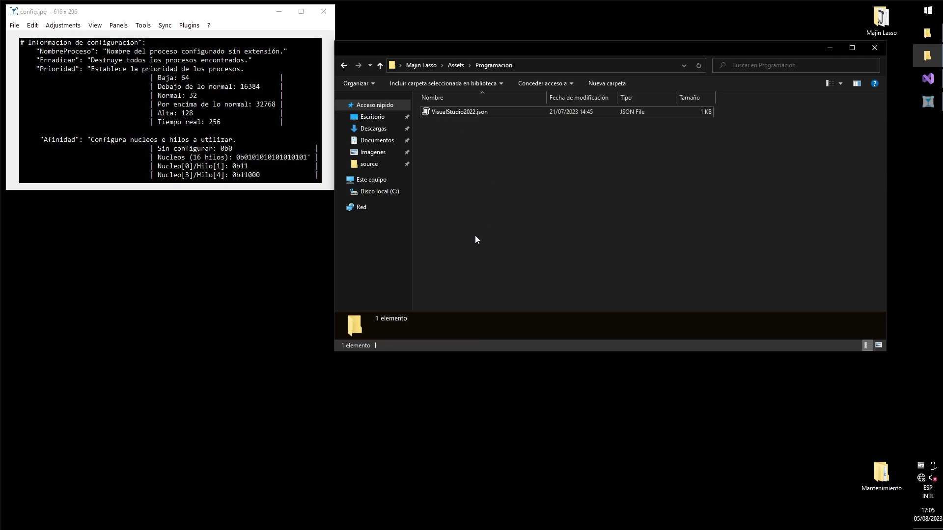
- Open VisualStudio2022.json in Notepad++, place its window below the config.jpg reference, and highlight its configuration lines
right_click(457, 111)
left_click(479, 128)
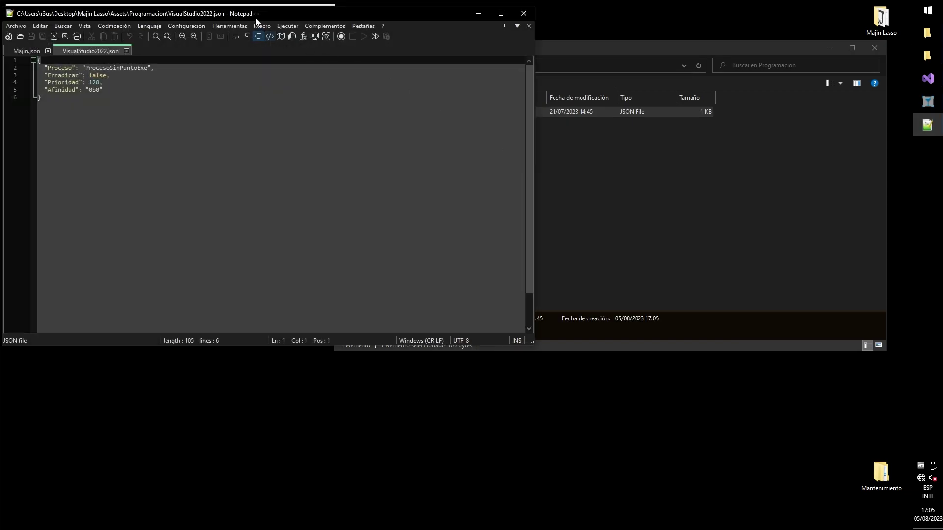
left_click_drag(257, 14, 267, 201)
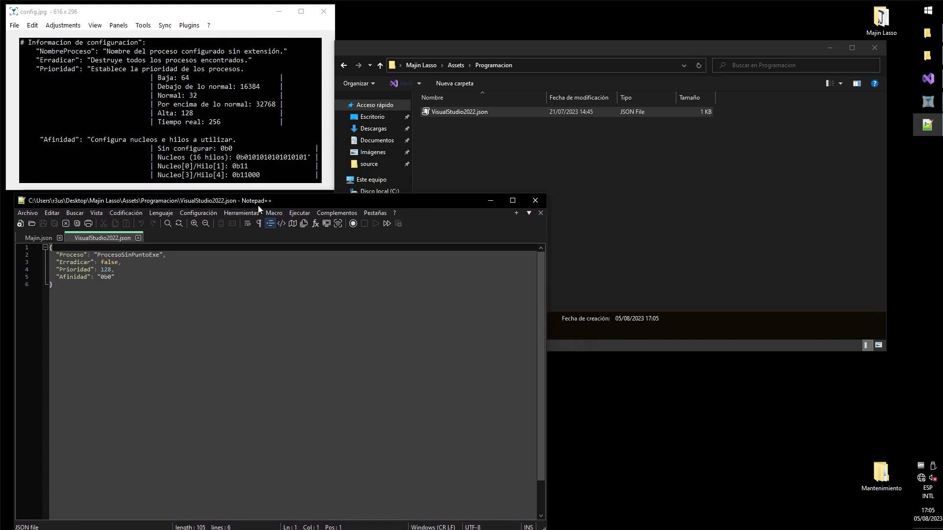
double_click(123, 255)
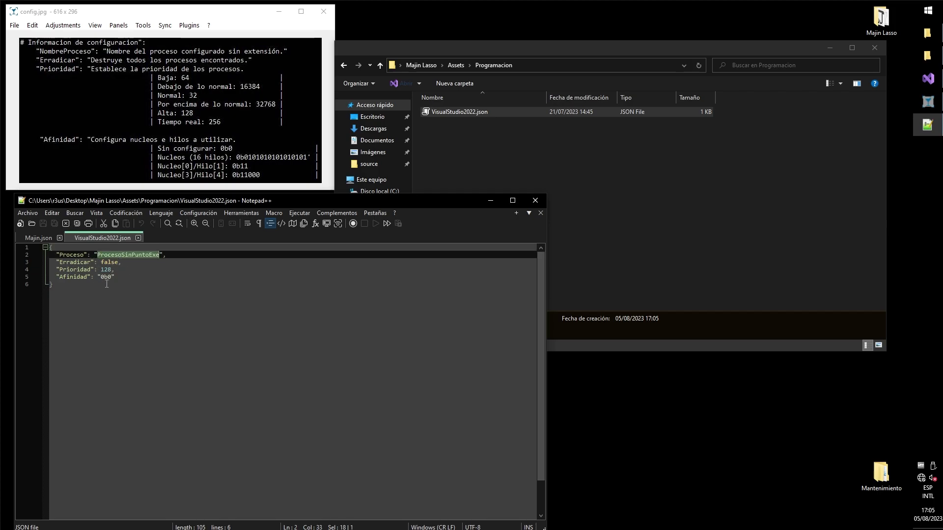
left_click_drag(116, 278, 28, 257)
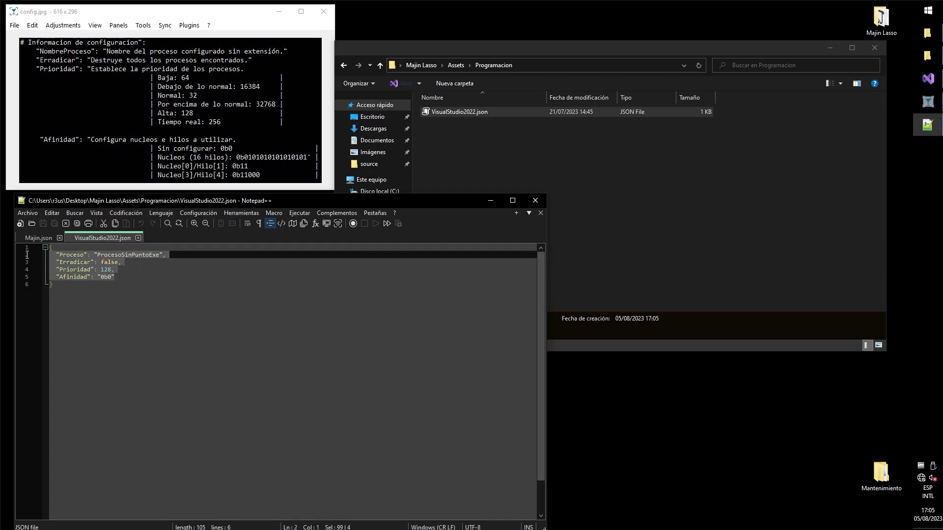
- Look up the executable name of Microsoft Visual Studio 2022 in the Task Manager process details
double_click(123, 254)
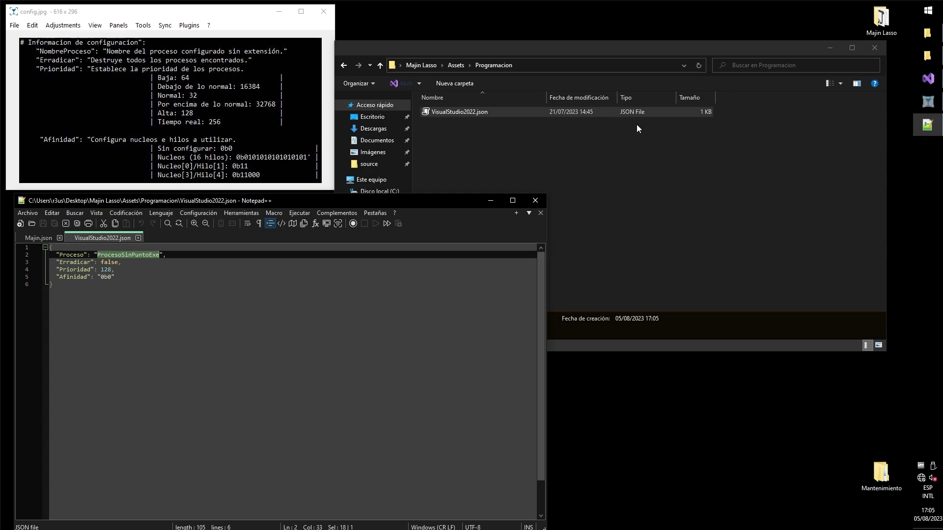
right_click(928, 182)
left_click(874, 368)
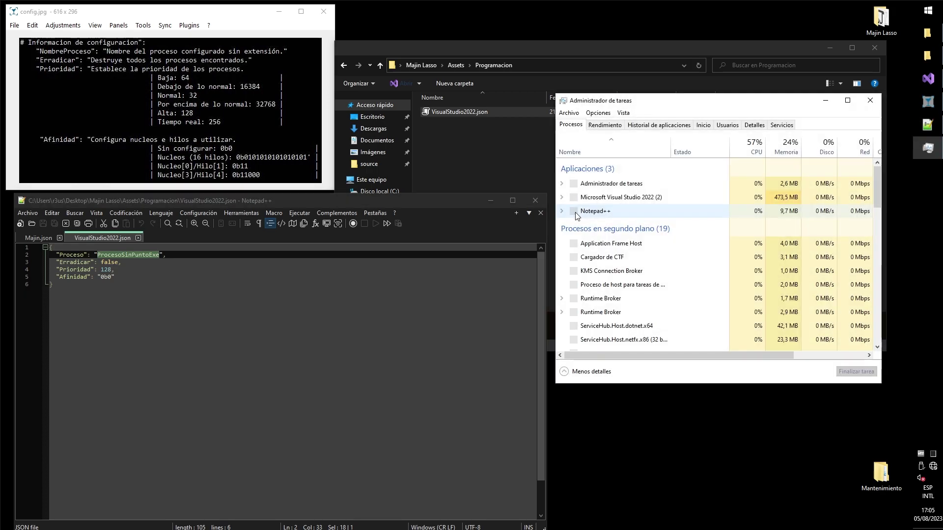
left_click(562, 211)
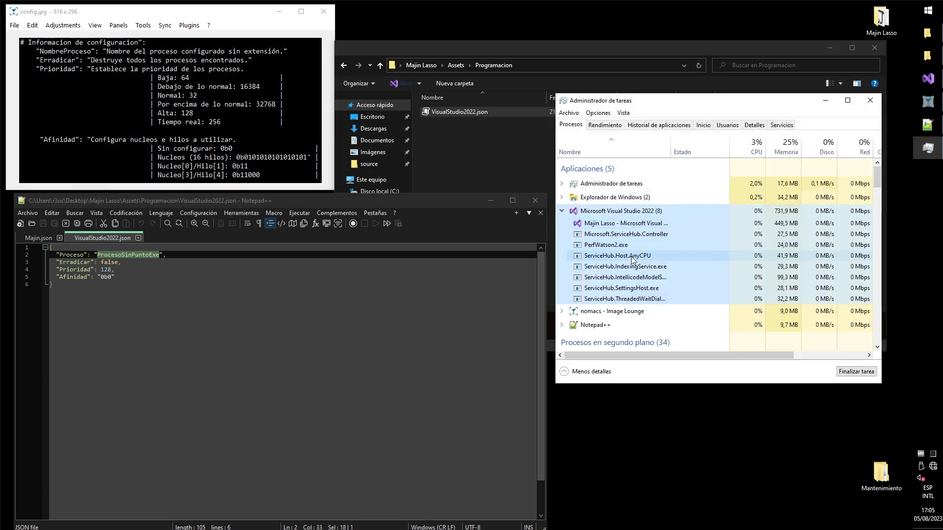
right_click(619, 226)
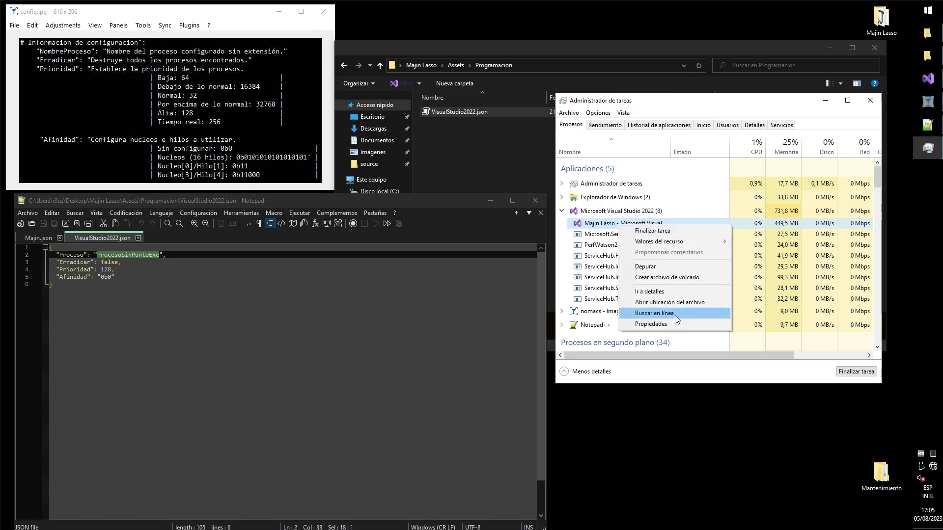
left_click(651, 292)
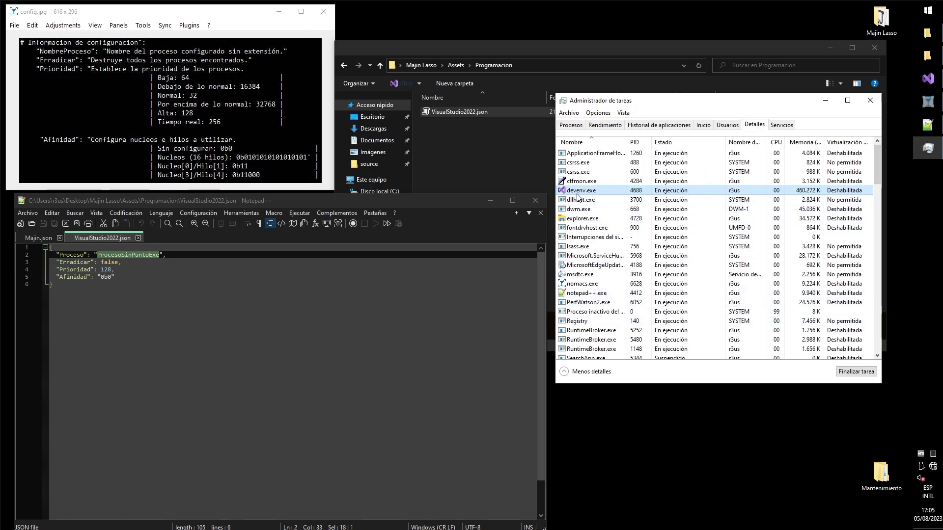
- Replace the placeholder process name in VisualStudio2022.json with "devenv"
double_click(117, 255)
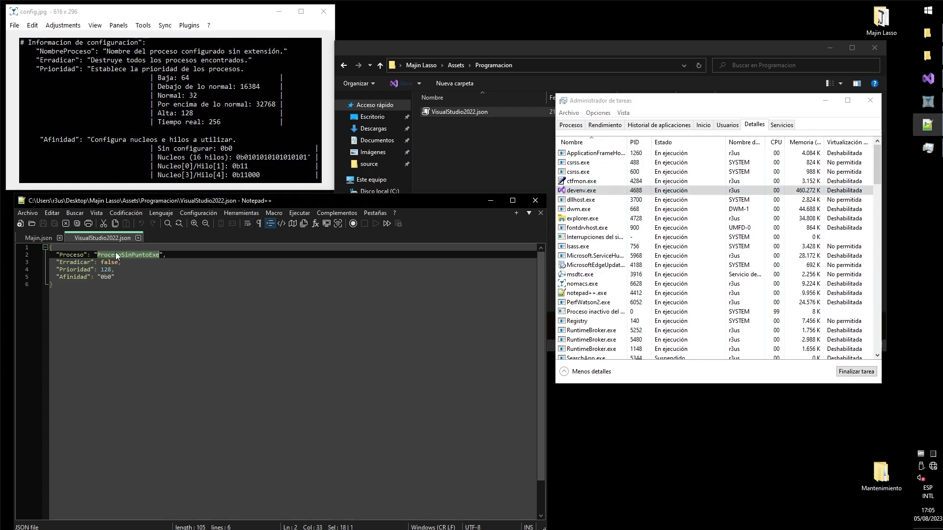
type("devenv")
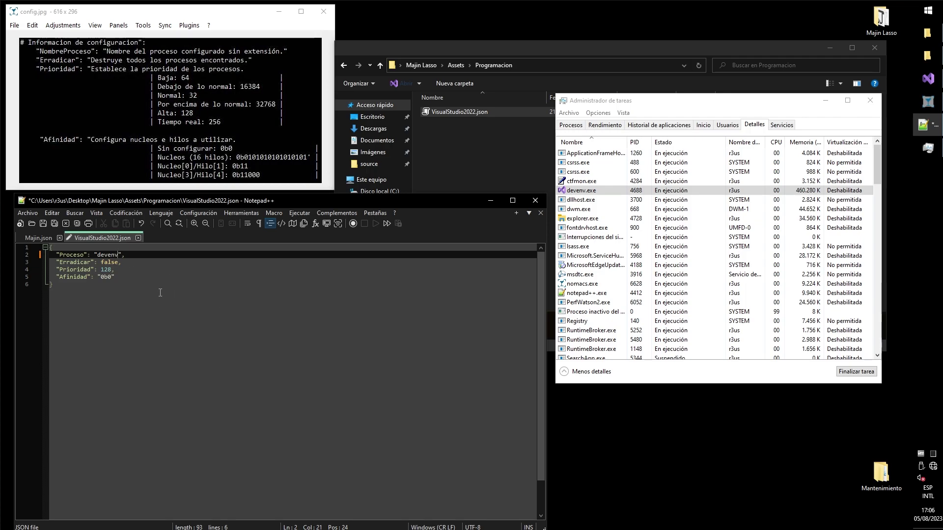
left_click(124, 278)
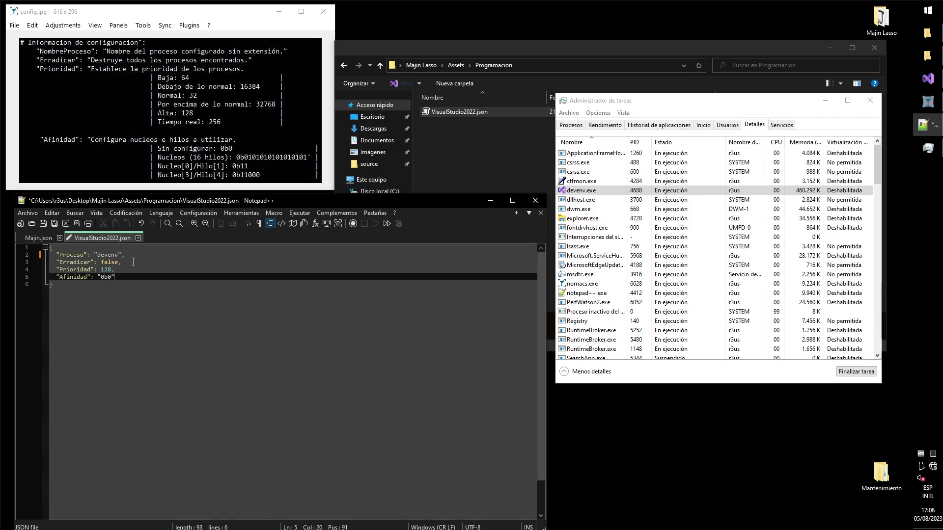
- Review the Erradicar, Prioridad and Afinidad lines and compare them with the priority and affinity options of devenv.exe in Task Manager
triple_click(111, 264)
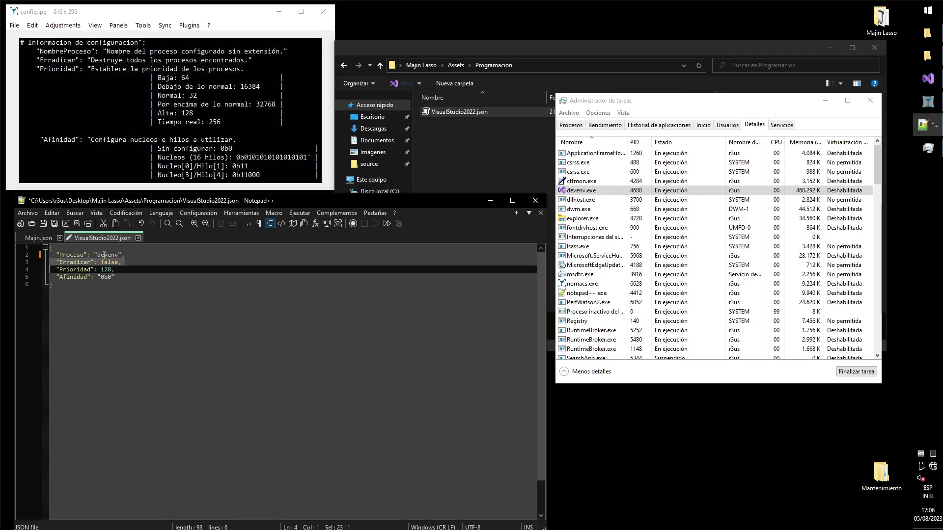
left_click(121, 269)
triple_click(119, 273)
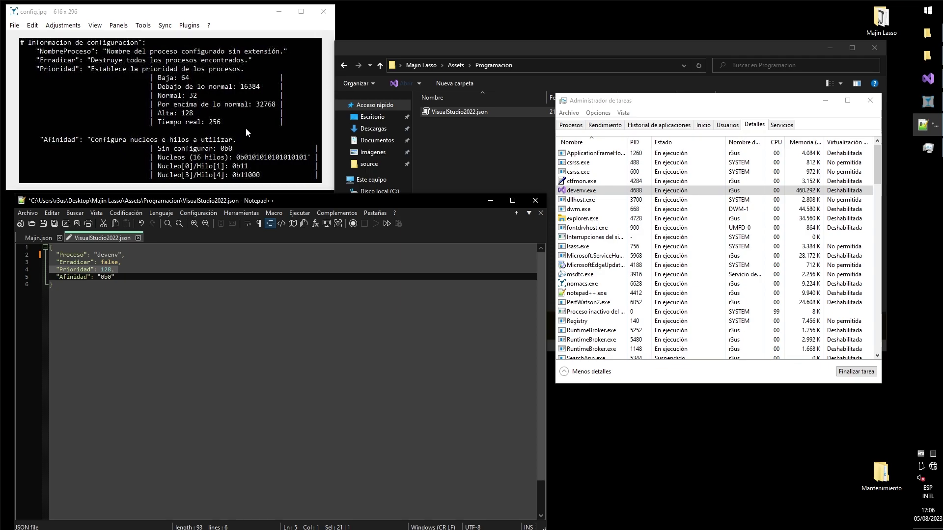
right_click(609, 192)
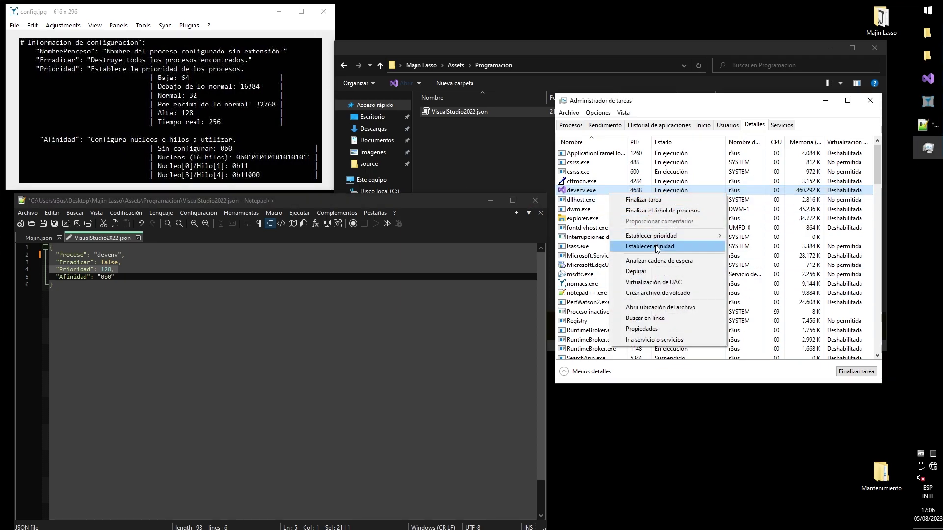
mouse_move(662, 239)
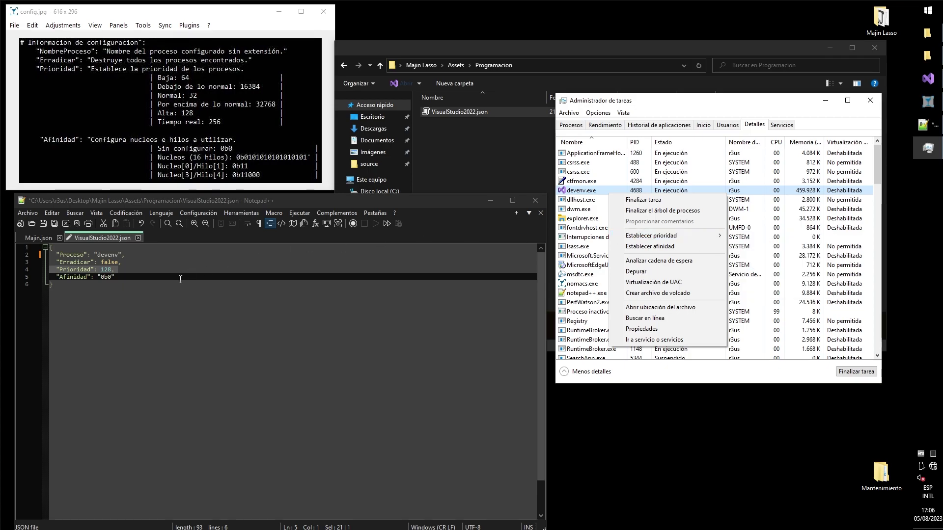
left_click(143, 276)
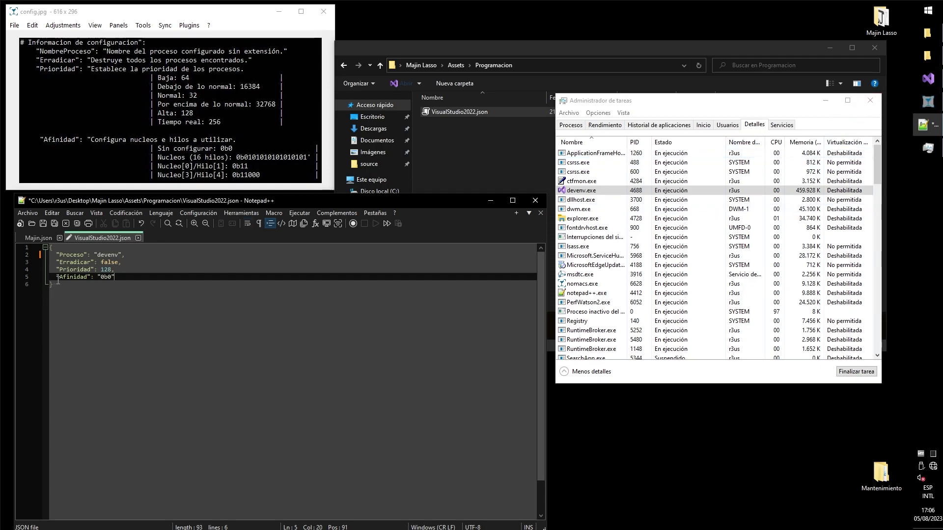
triple_click(119, 278)
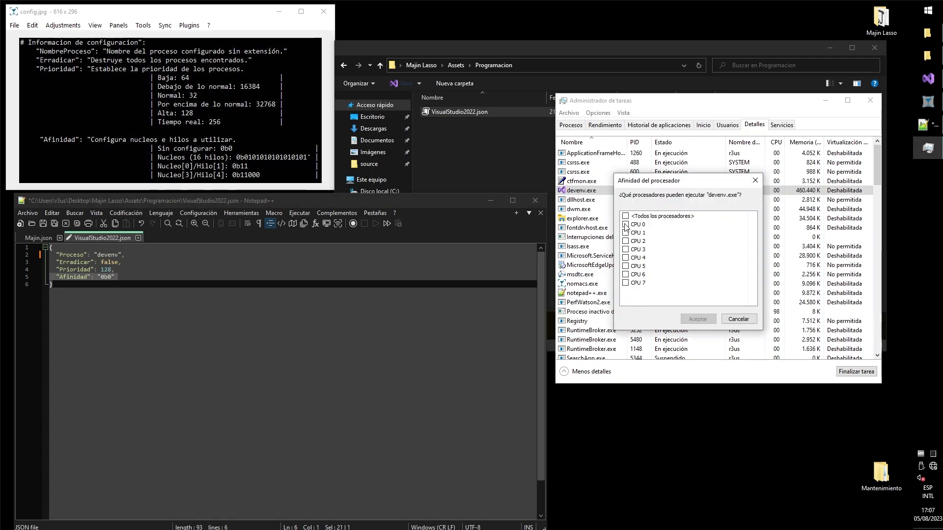
- Mark CPU 0 and CPU 1 in the devenv.exe affinity dialog and set Afinidad to "0b11" in VisualStudio2022.json
left_click(626, 225)
left_click(626, 233)
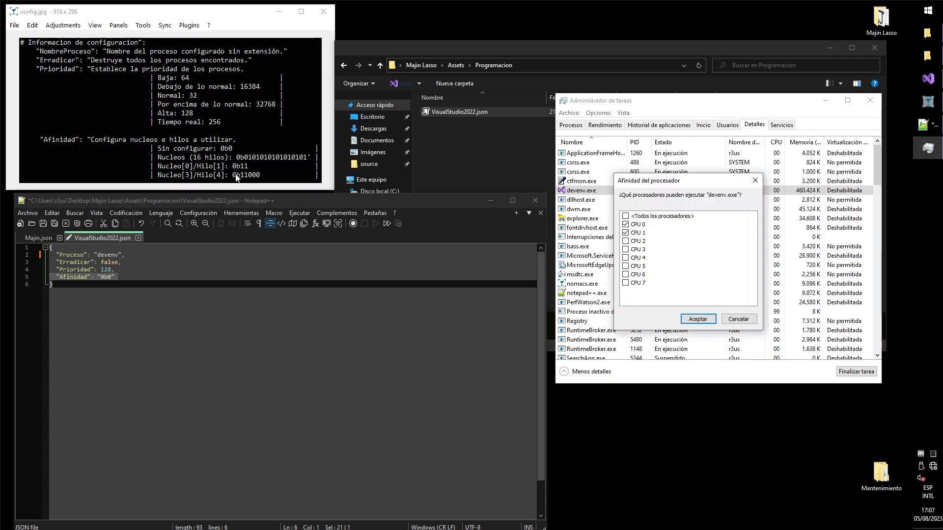
left_click(108, 276)
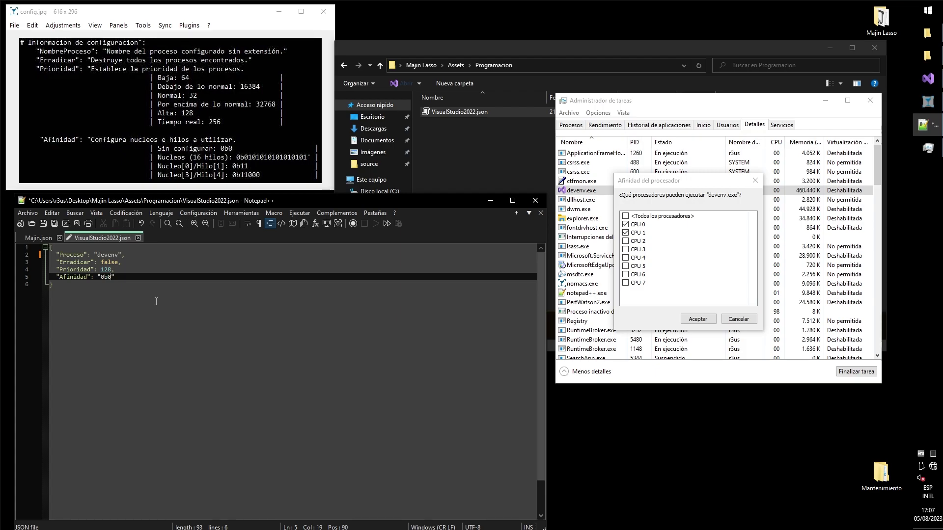
key("Delete")
type("11")
left_click_drag(111, 277, 114, 277)
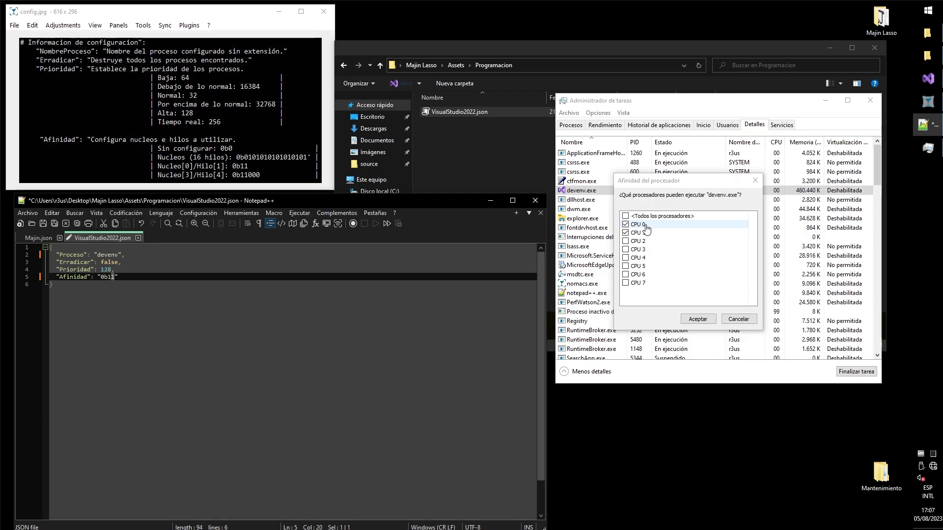
left_click(110, 278)
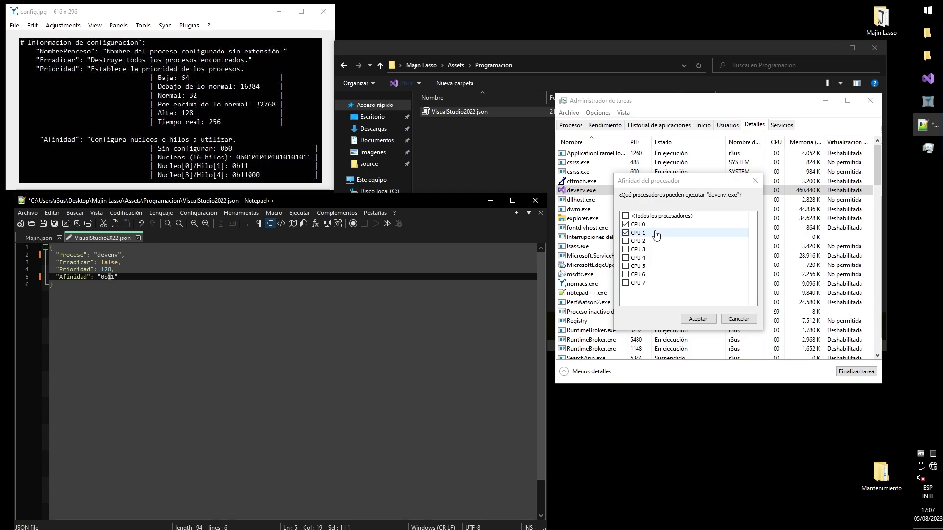
- Change the processor selection in the devenv.exe affinity dialog to CPU 3 and CPU 4 only
left_click(626, 232)
left_click(626, 224)
left_click(626, 250)
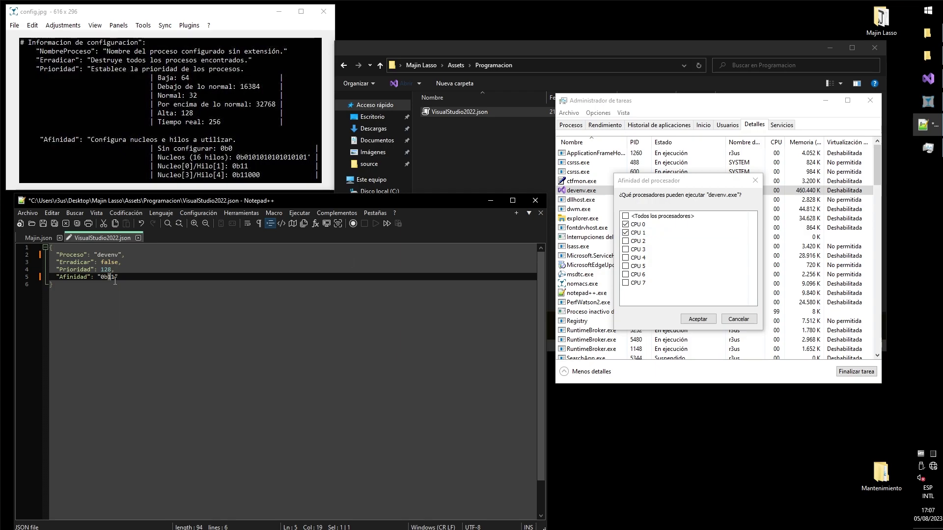
left_click(626, 258)
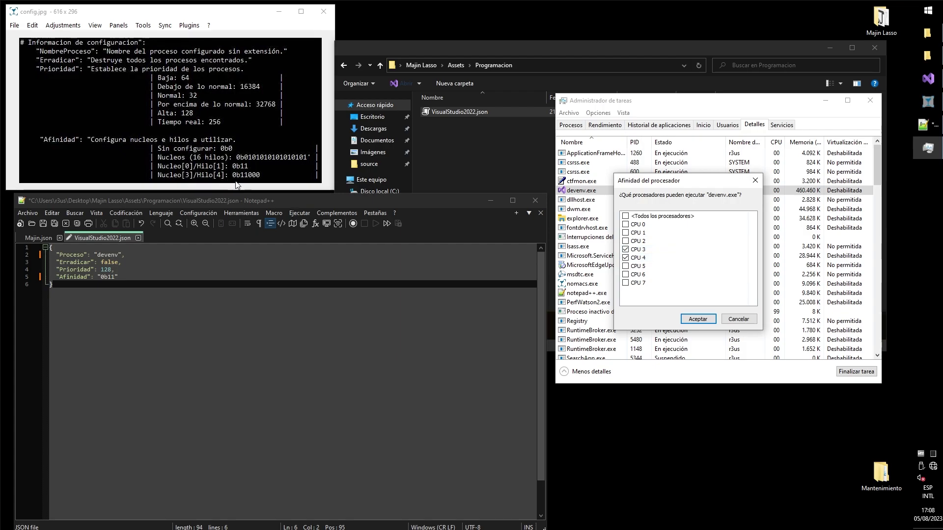
- Set the Afinidad value in VisualStudio2022.json to "0b11000"
left_click(116, 278)
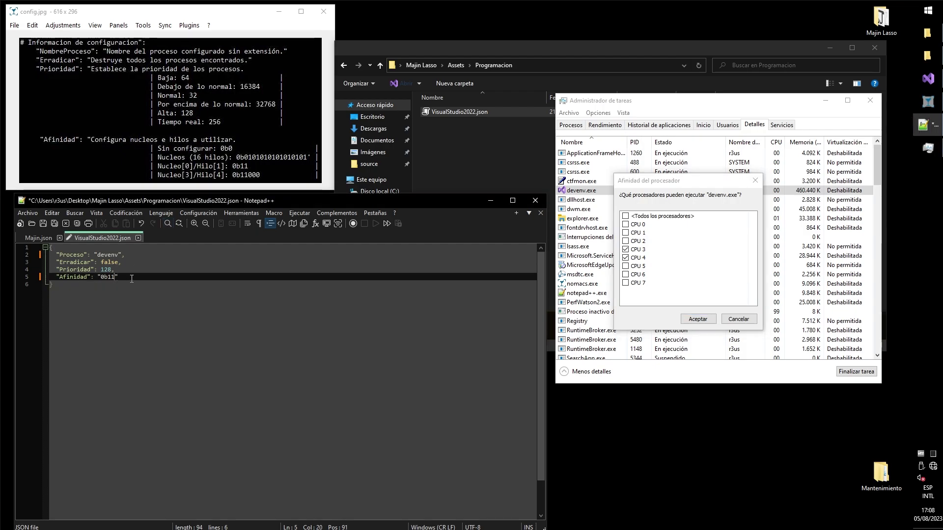
key("BackSpace")
key("BackSpace")
type("000")
key("Left")
key("Left")
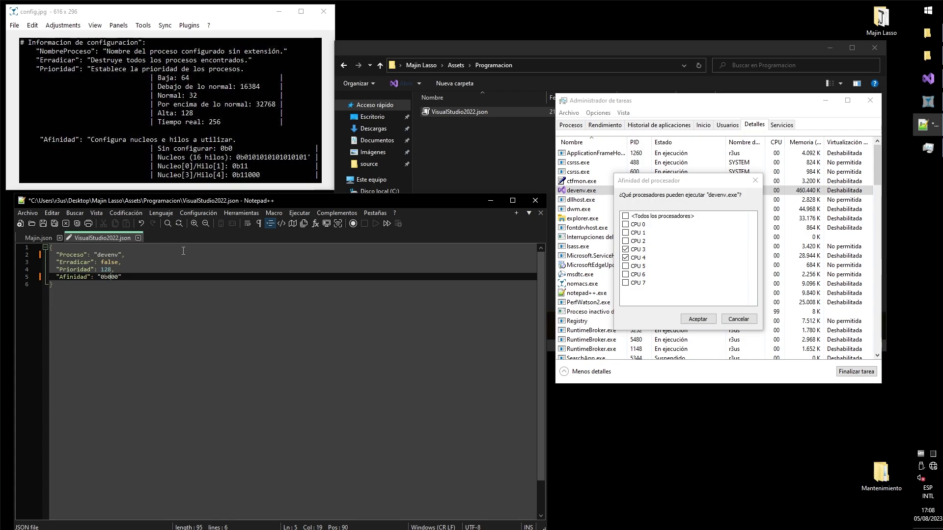
type("11")
- Compare each binary digit of the Afinidad value, from the last one backwards, with the CPU list in the affinity dialog
left_click_drag(123, 278, 126, 278)
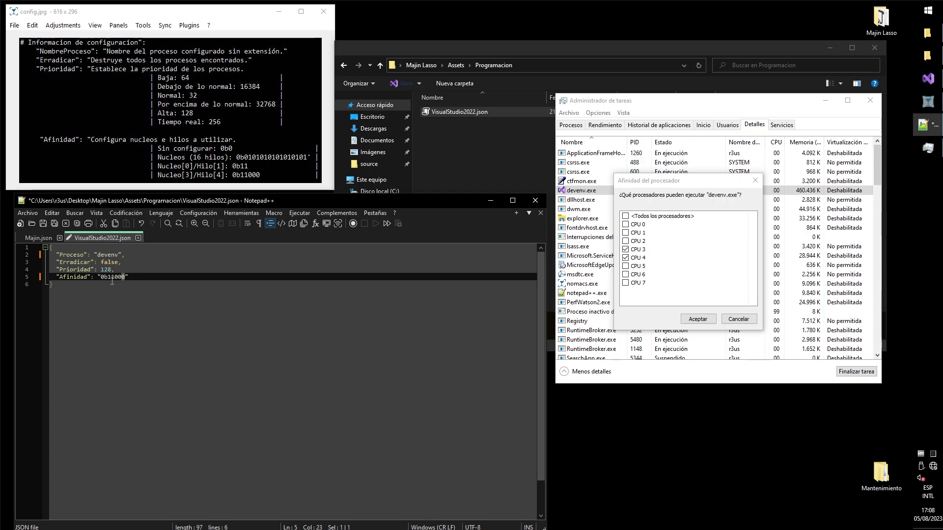
left_click_drag(119, 278, 123, 278)
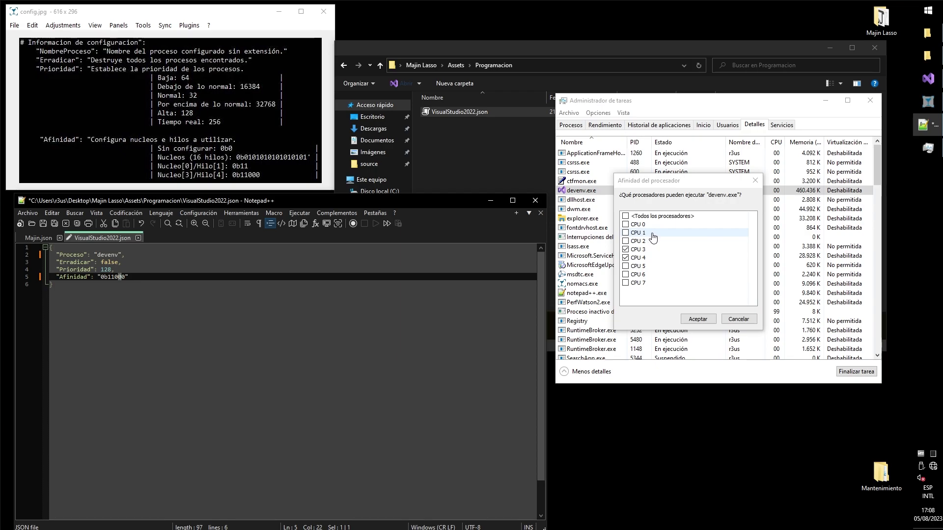
left_click_drag(120, 277, 118, 277)
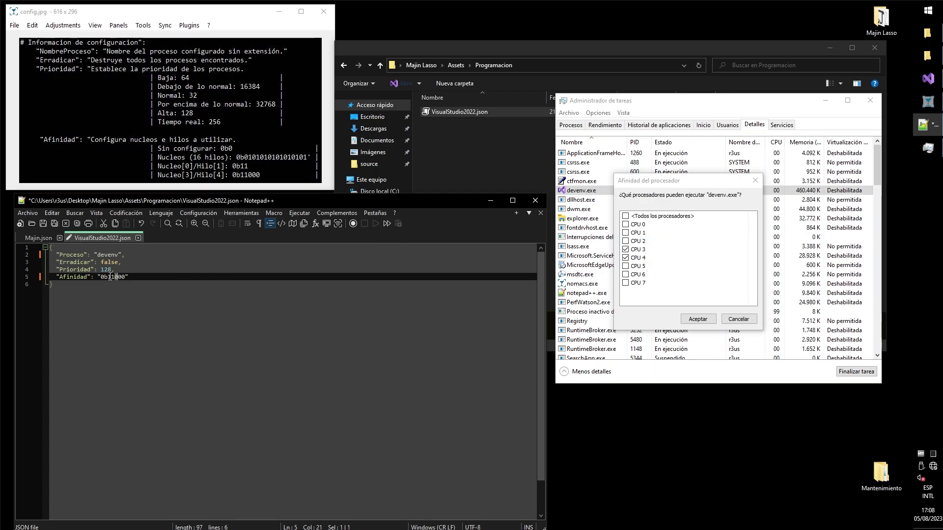
left_click(113, 277)
key("shift+Right")
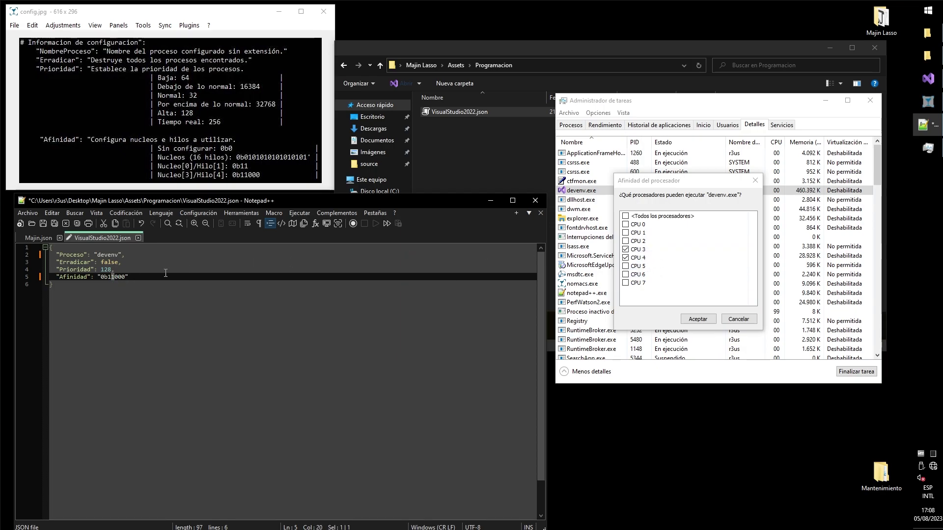
left_click_drag(116, 277, 113, 278)
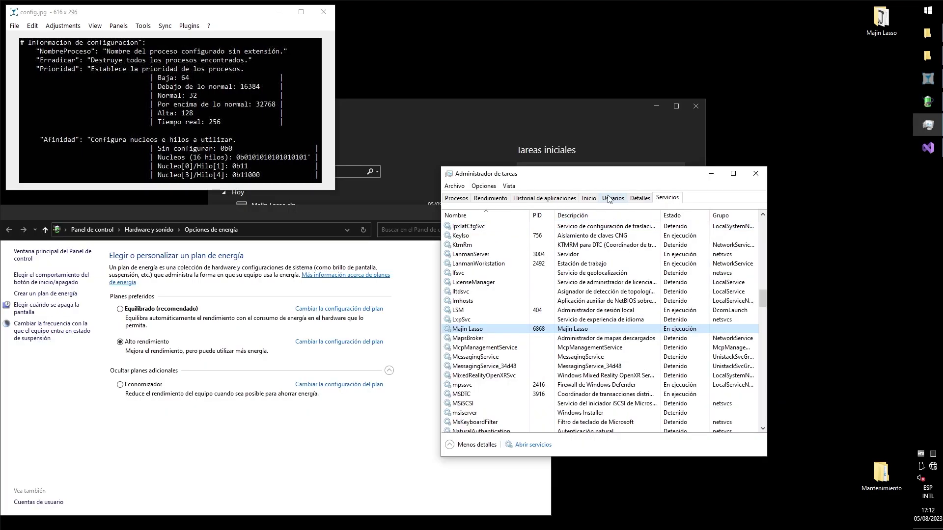
- Move the Task Manager window beside the power options window so both are fully in view
left_click_drag(492, 175, 602, 140)
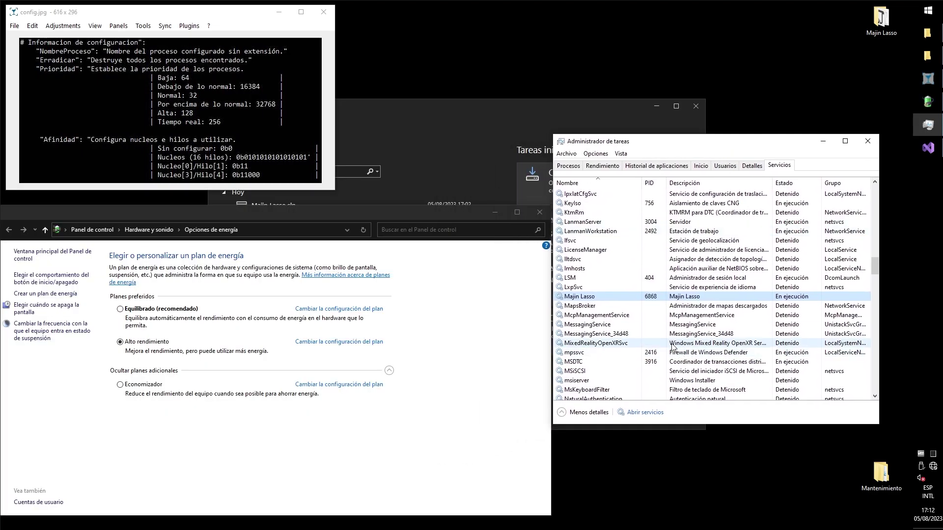
- Restart the Majin Lasso service from the Task Manager's services list
right_click(687, 297)
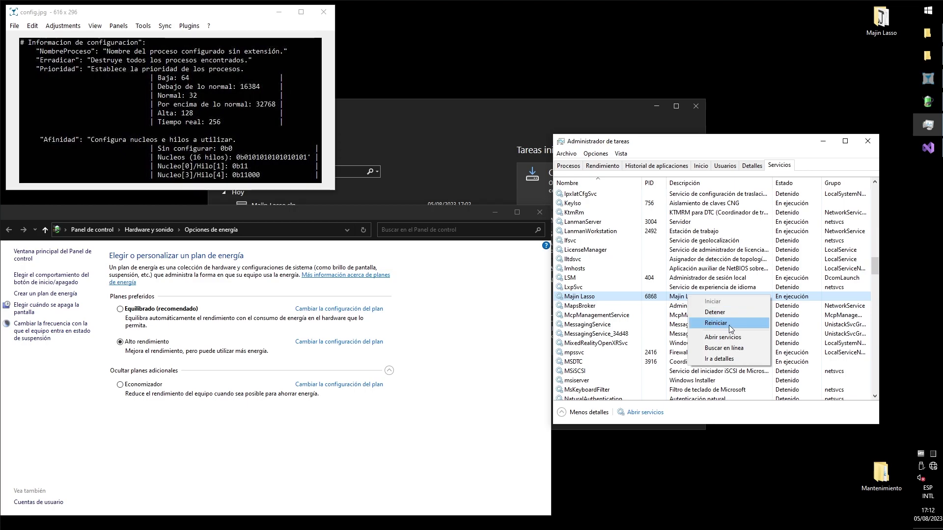
left_click(756, 329)
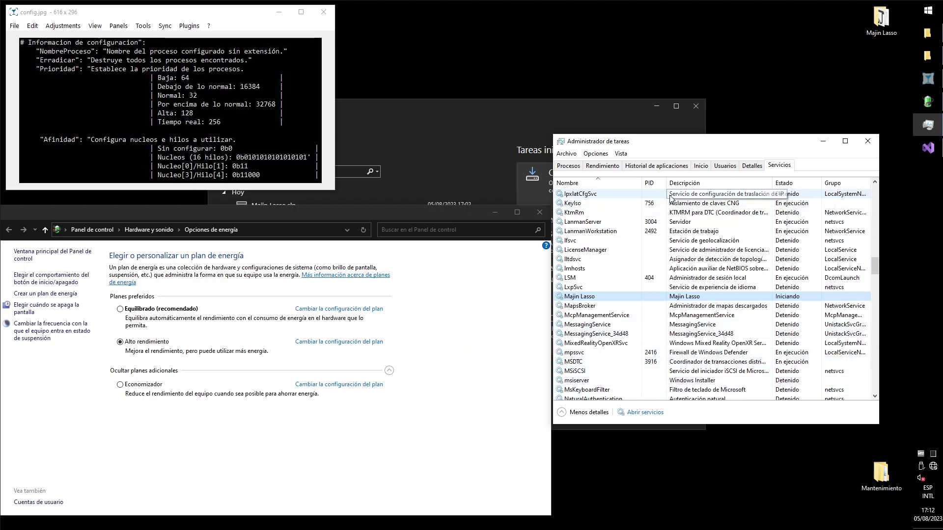
- Check the priority level and processor affinity assigned to the devenv.exe process
left_click(753, 167)
right_click(612, 231)
mouse_move(667, 275)
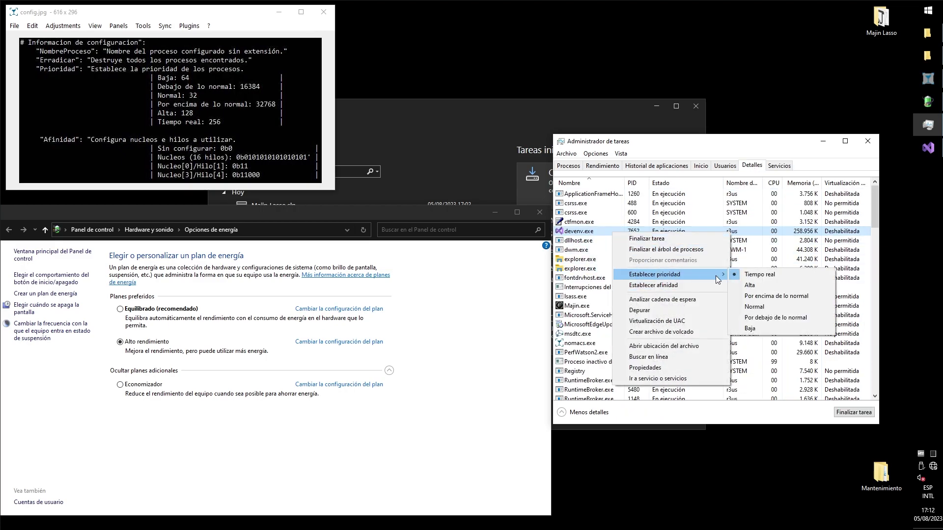
left_click(640, 286)
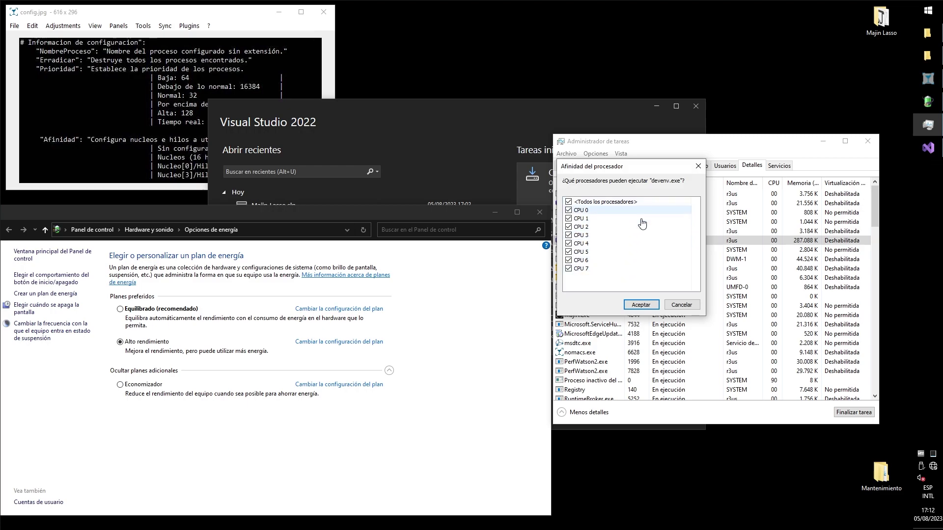
left_click(698, 166)
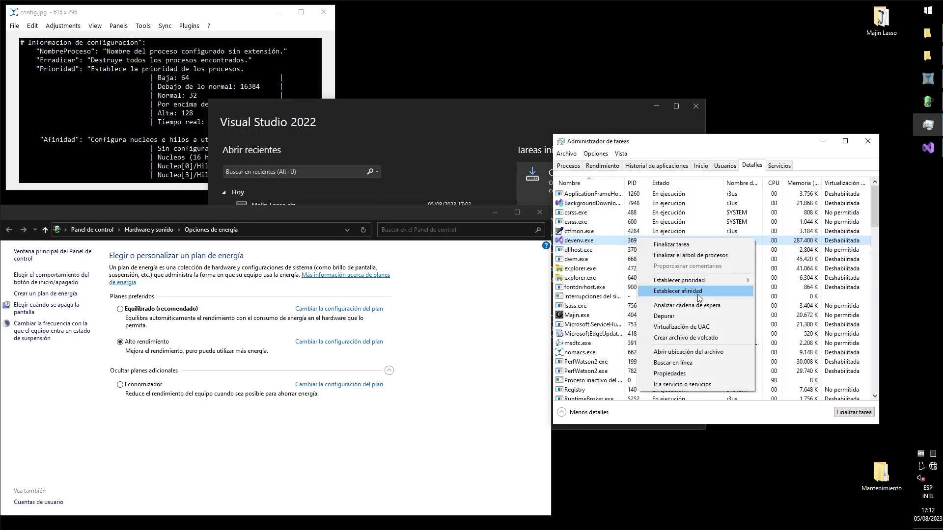
mouse_move(701, 284)
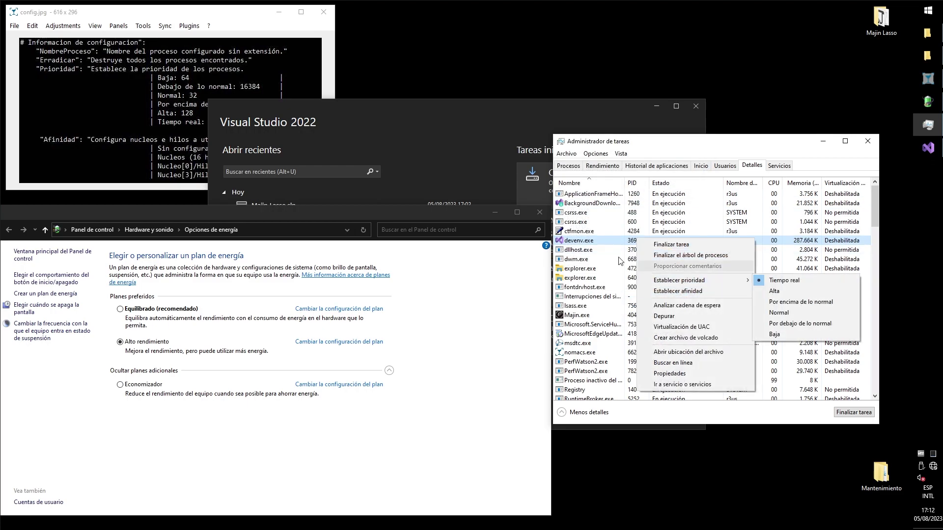
- Close Visual Studio 2022 and arrange the power options and Task Manager windows side by side
left_click(696, 106)
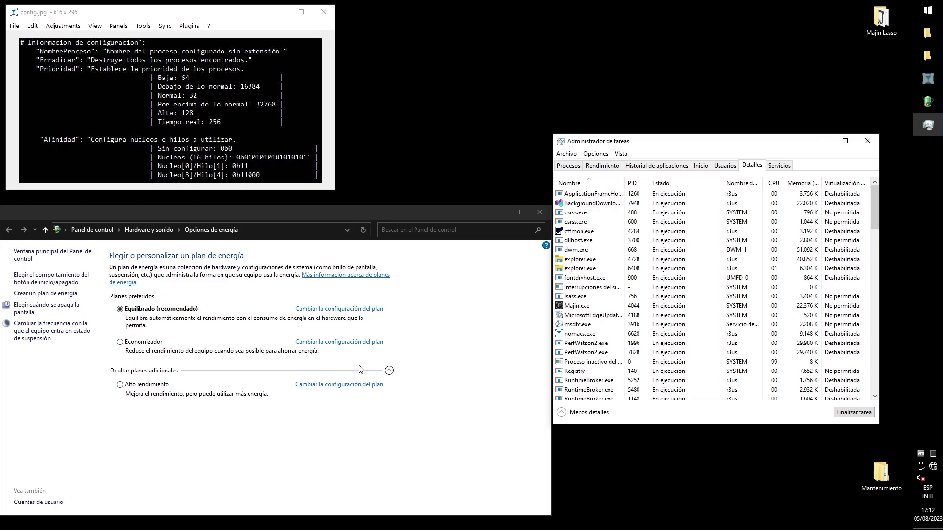
left_click(392, 212)
left_click_drag(392, 213, 394, 211)
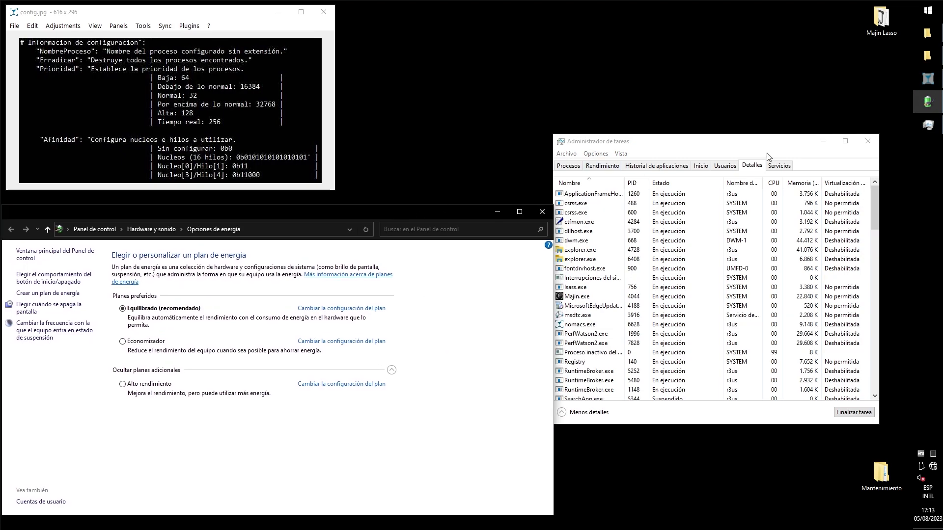
left_click_drag(722, 141, 738, 144)
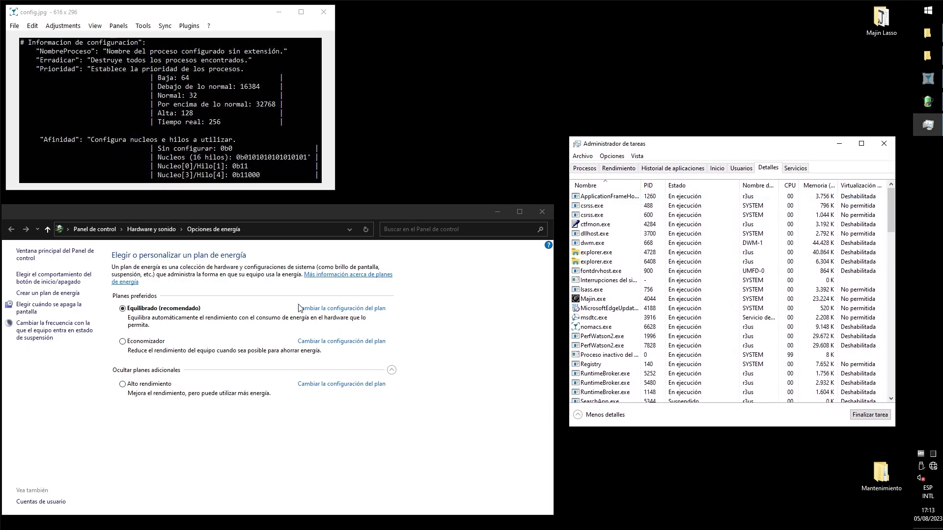
- Inspect the advanced power settings of the Equilibrado plan, locating Administración de energía del procesador, and close them without changes
left_click(325, 308)
left_click(232, 343)
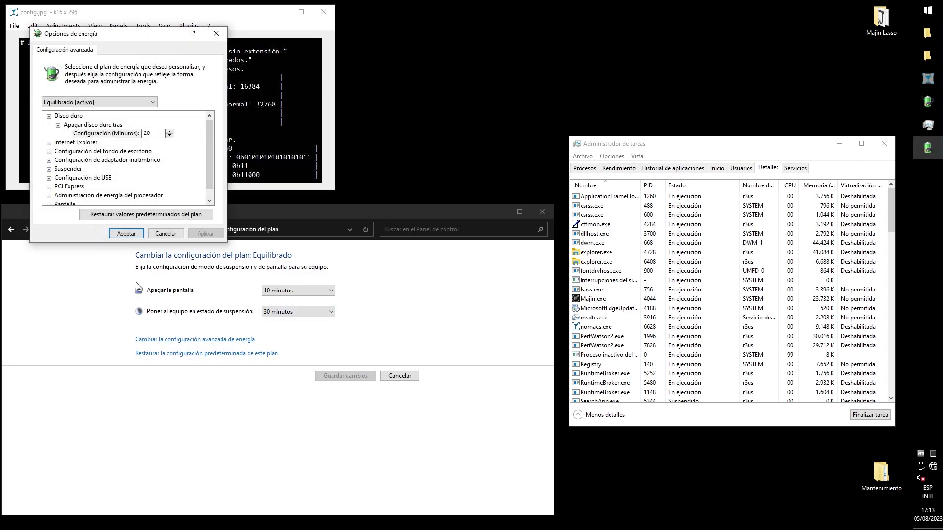
scroll(204, 167, "down", 1)
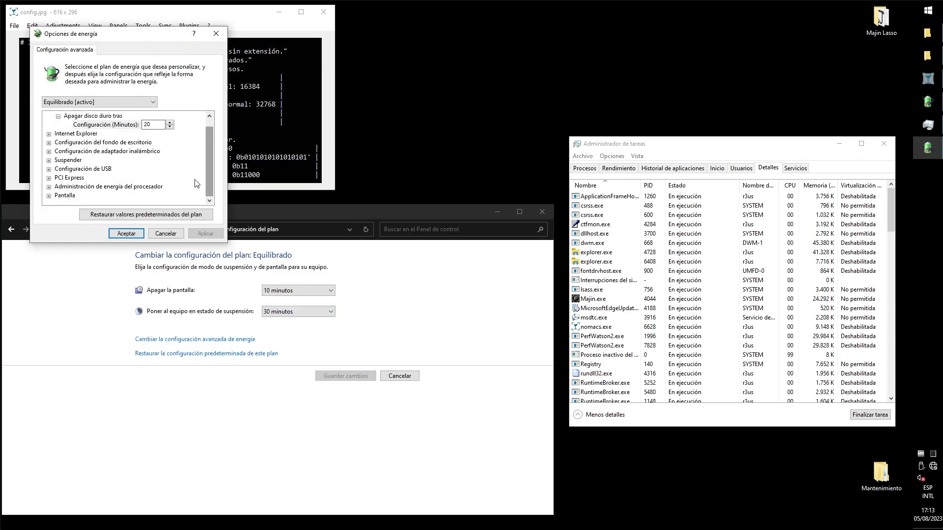
left_click(141, 188)
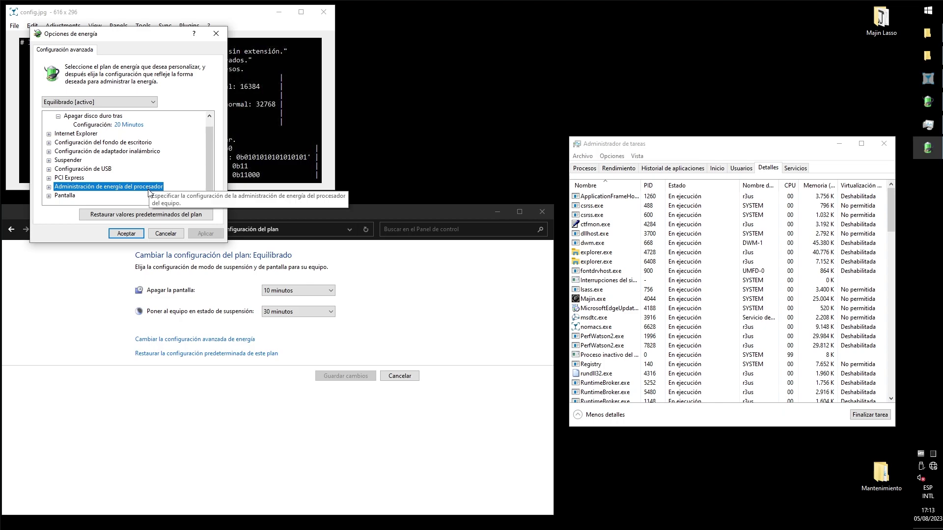
left_click(216, 34)
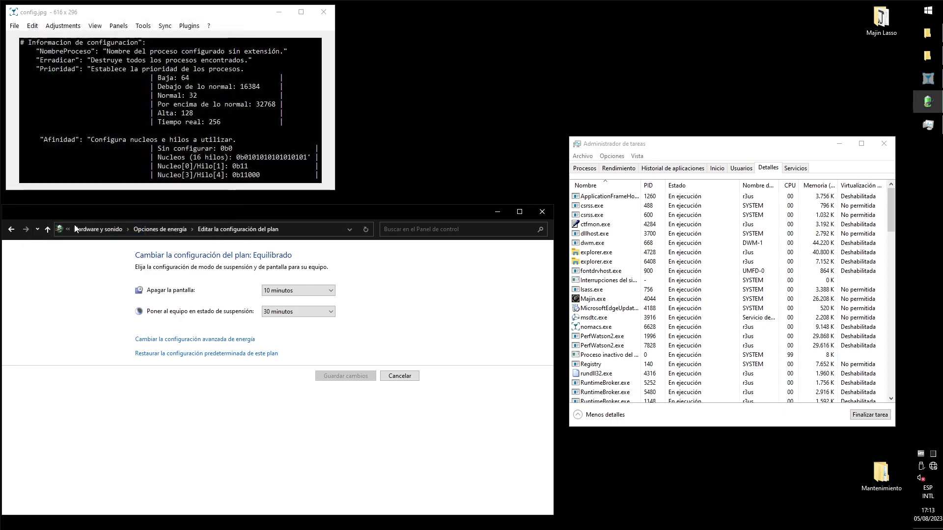
- Inspect the Alto rendimiento plan's advanced settings, locating Administración de energía del procesador, and close them without changes
left_click(14, 232)
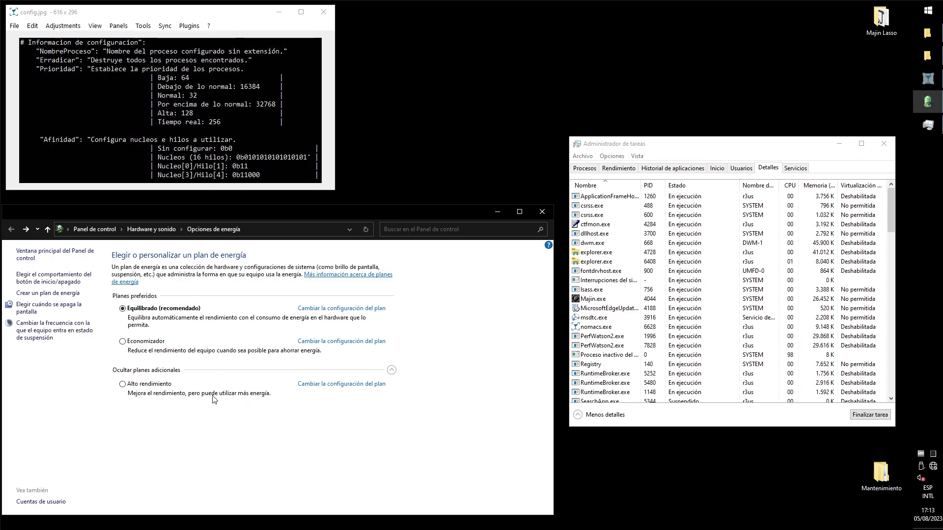
left_click(350, 385)
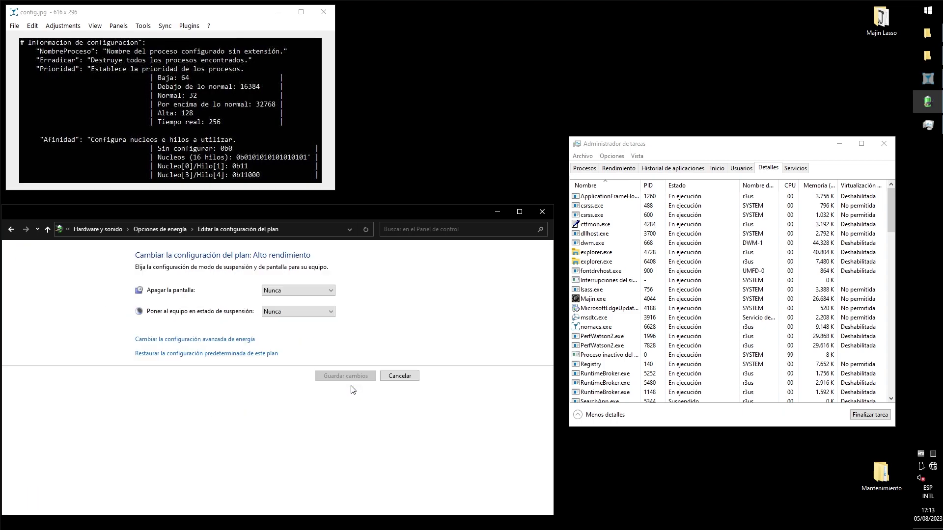
left_click(189, 342)
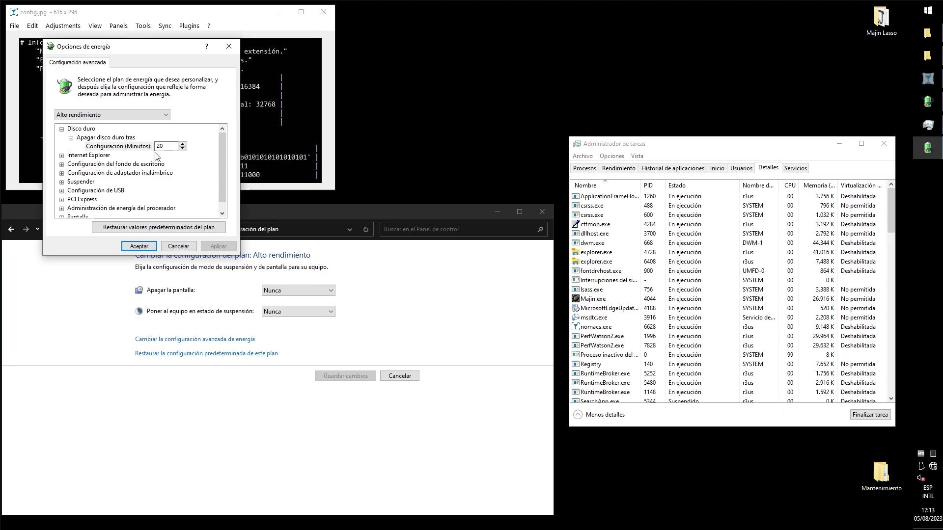
scroll(216, 196, "down", 1)
left_click(169, 199)
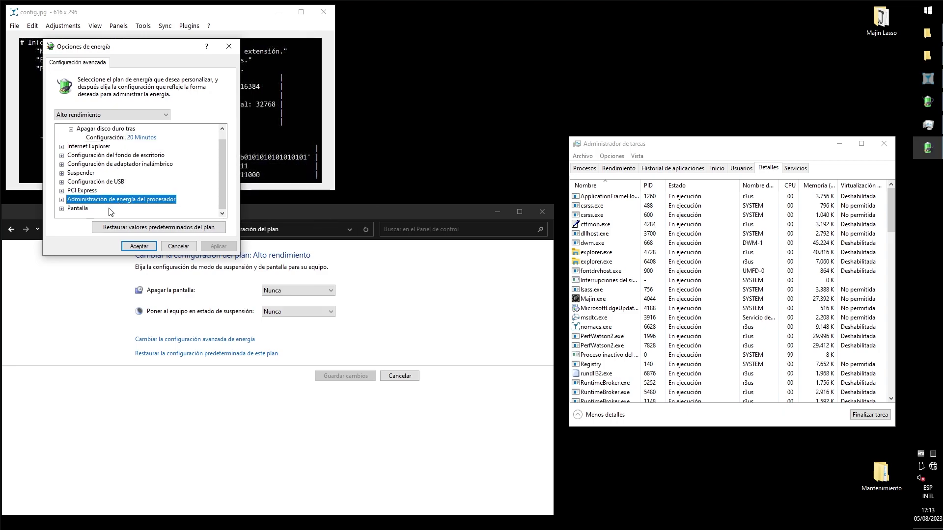
left_click(231, 48)
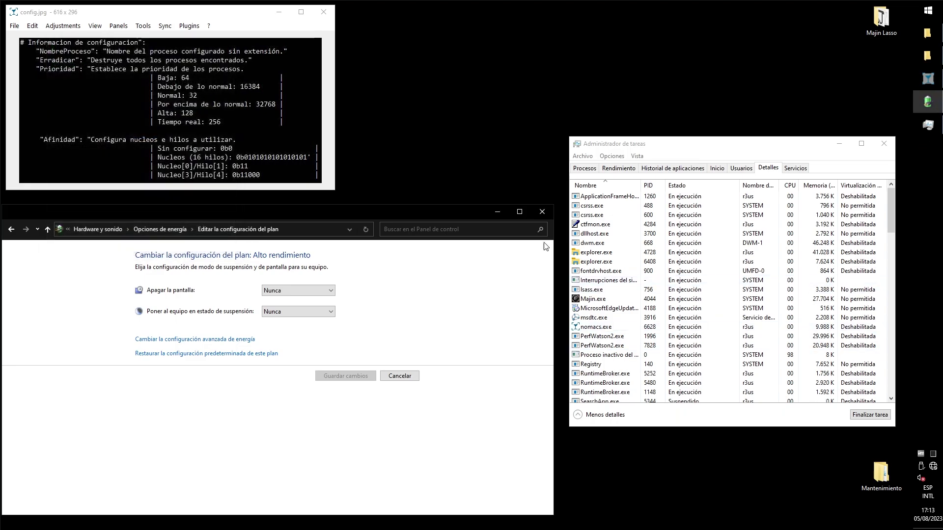
- Close the power options window and the config.jpg image, leaving the Task Manager on its services list
left_click(541, 213)
left_click(933, 102)
left_click(929, 100)
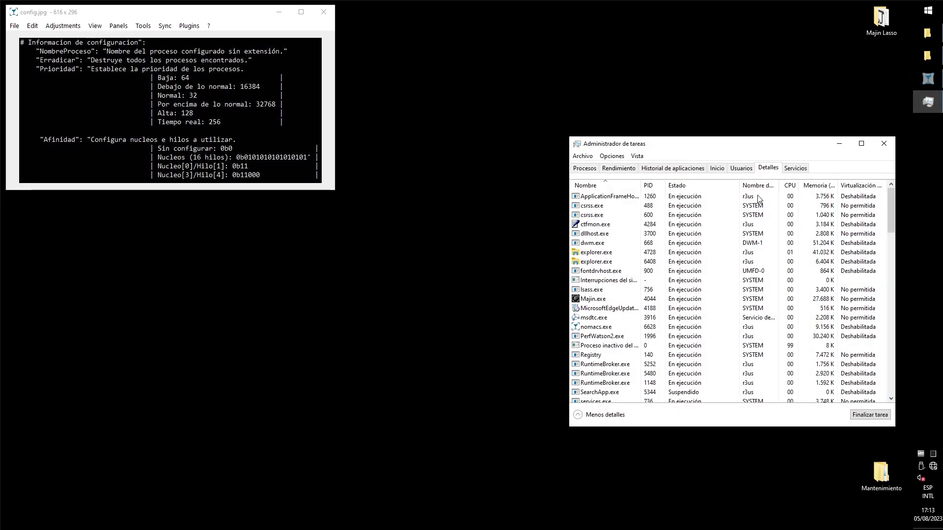
left_click(795, 168)
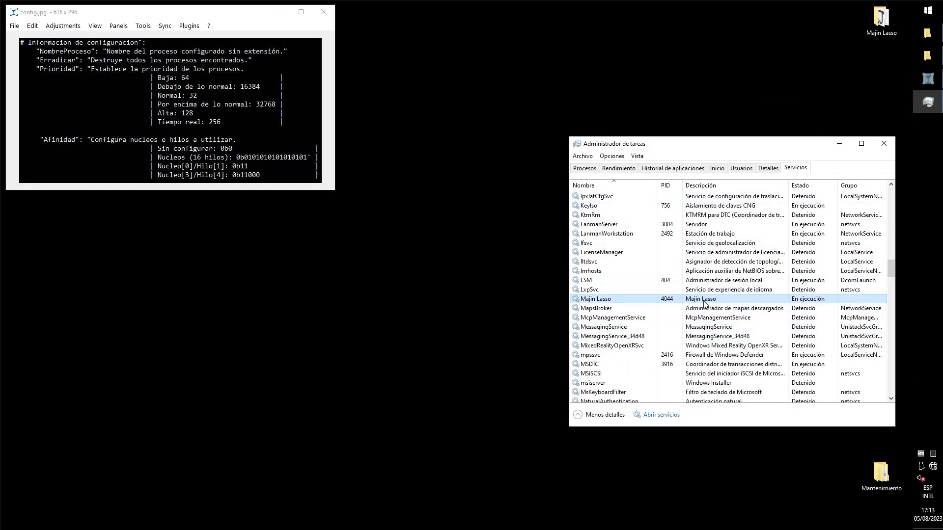
left_click(323, 12)
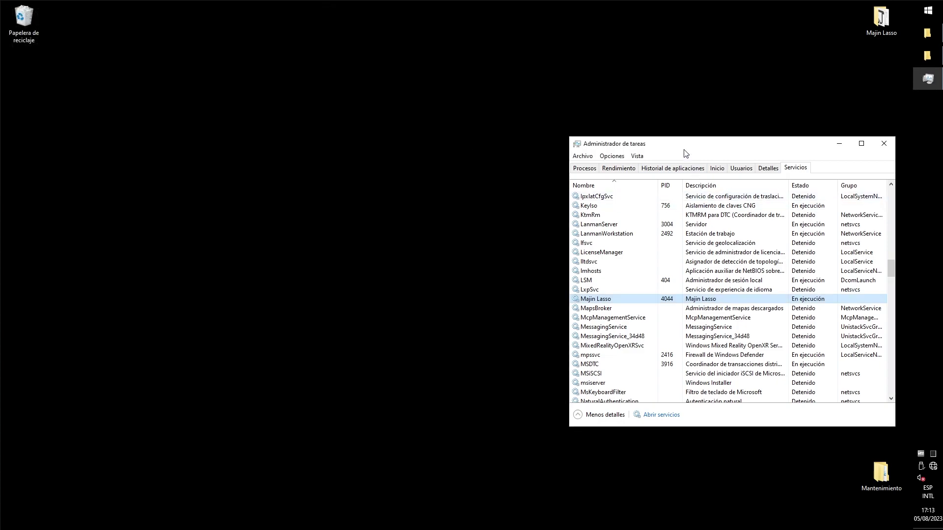
- Center the Task Manager on the desktop and stop the Majin Lasso service
left_click_drag(685, 150, 517, 141)
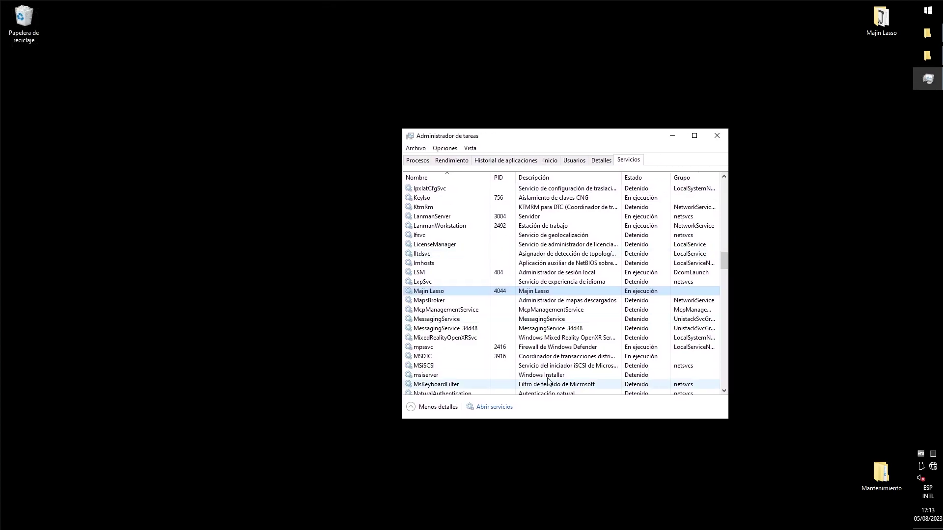
right_click(515, 294)
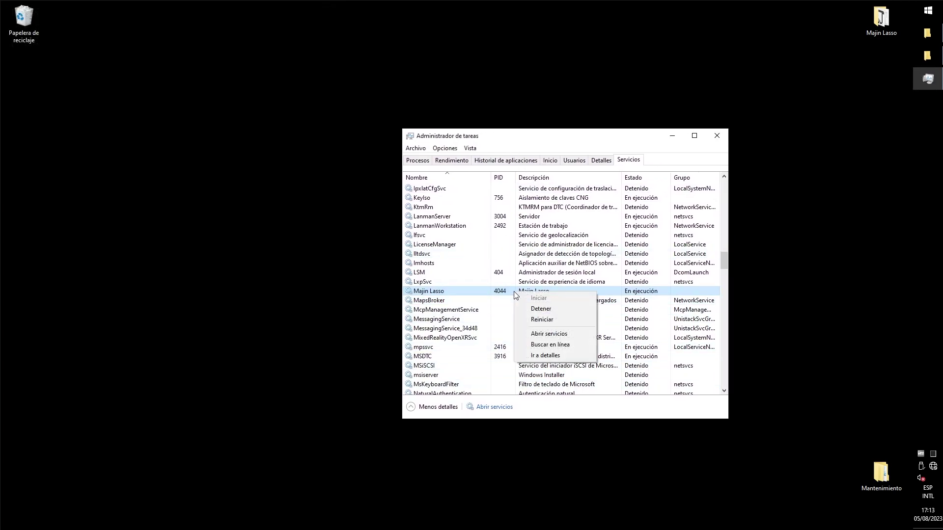
left_click(531, 312)
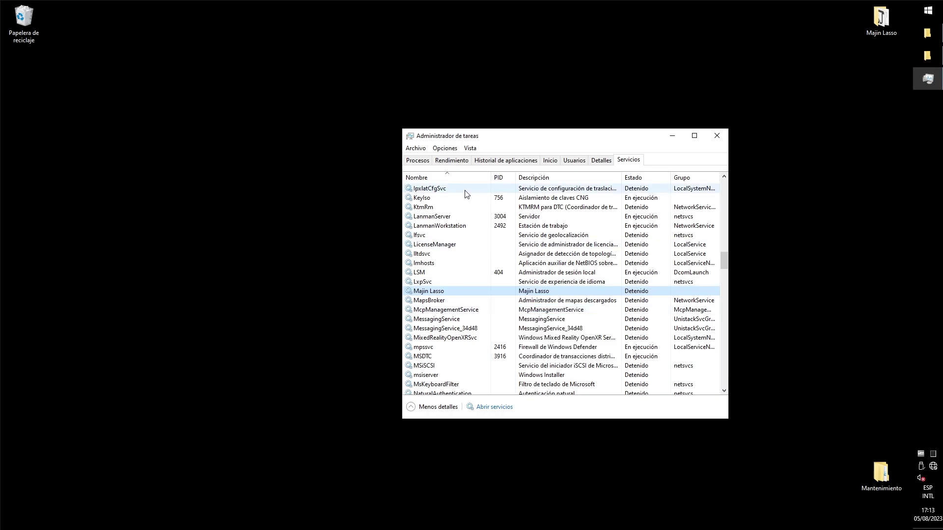
left_click(553, 283)
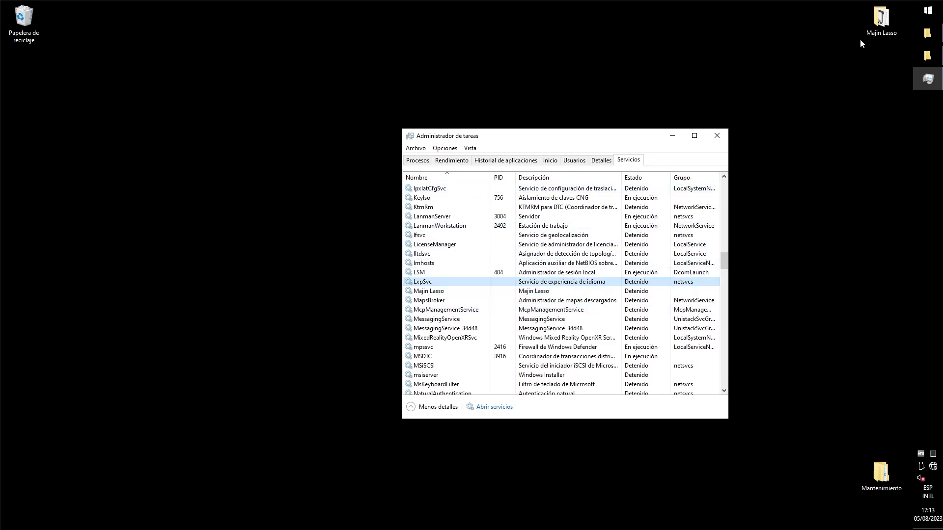
- Uninstall the Majin Lasso service by running uninstall.bat from the Majin Lasso folder as administrator, and dismiss the finished console
double_click(892, 16)
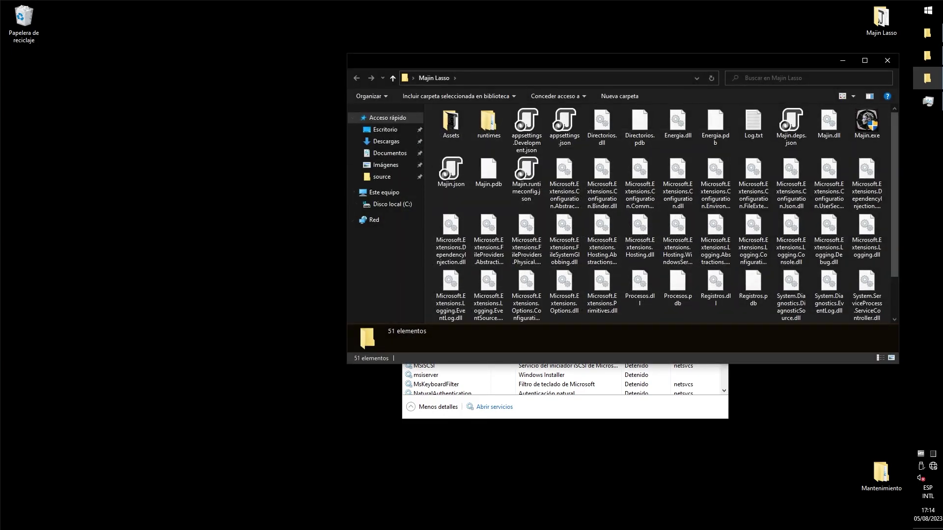
left_click_drag(686, 61, 527, 65)
scroll(538, 194, "down", 1)
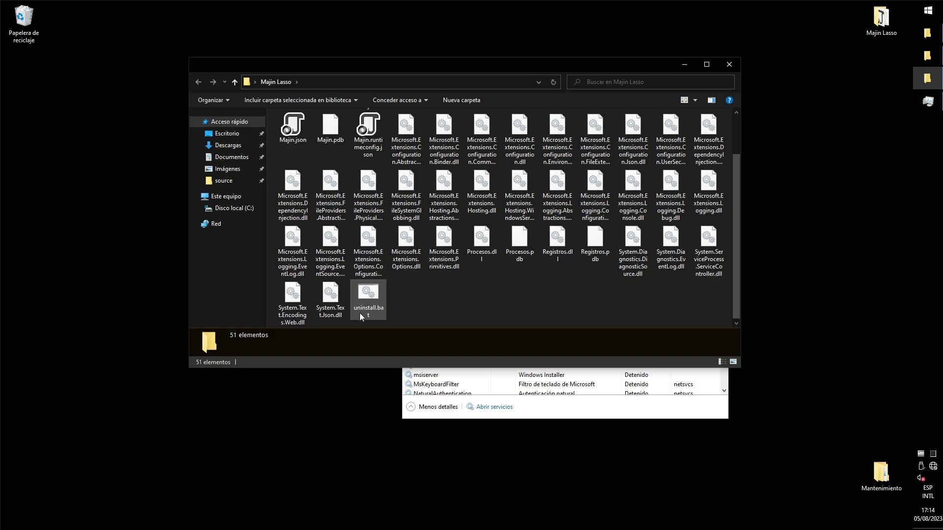
right_click(374, 295)
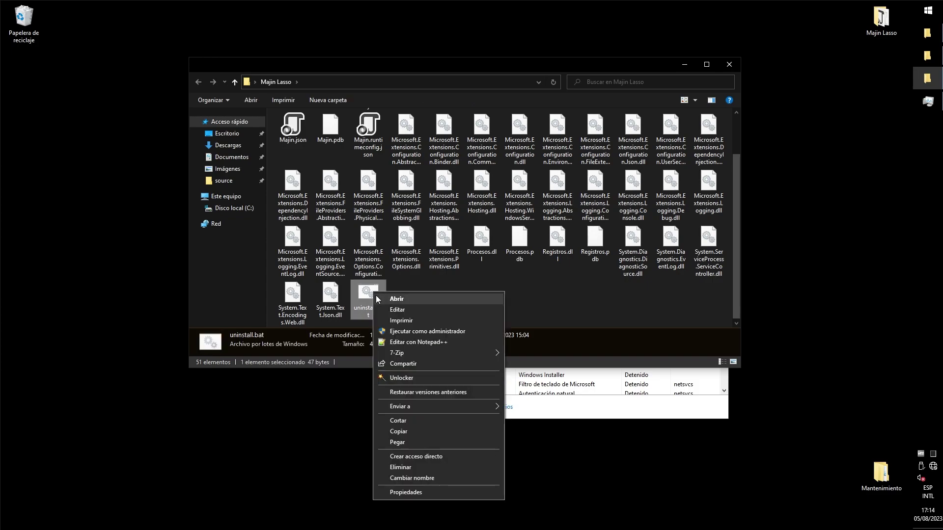
left_click(411, 331)
left_click(443, 325)
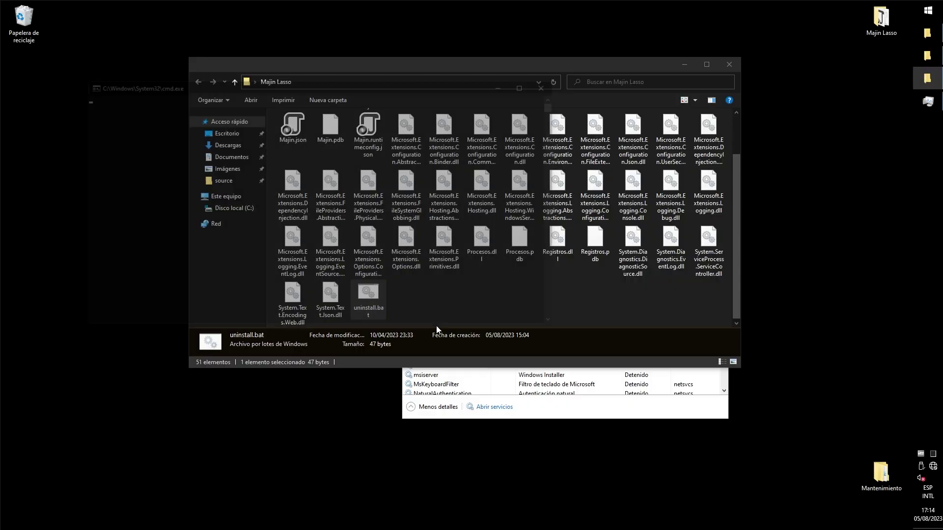
left_click(380, 145)
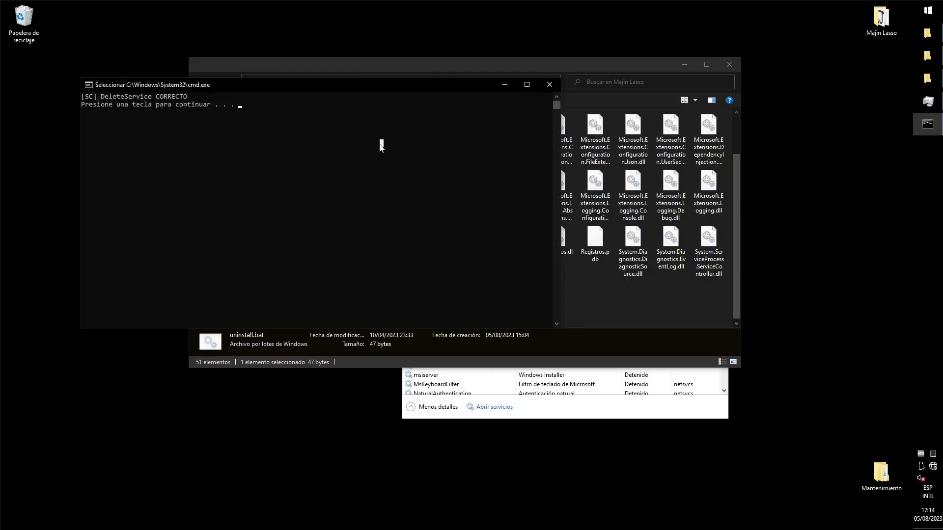
key("Return")
key("Return")
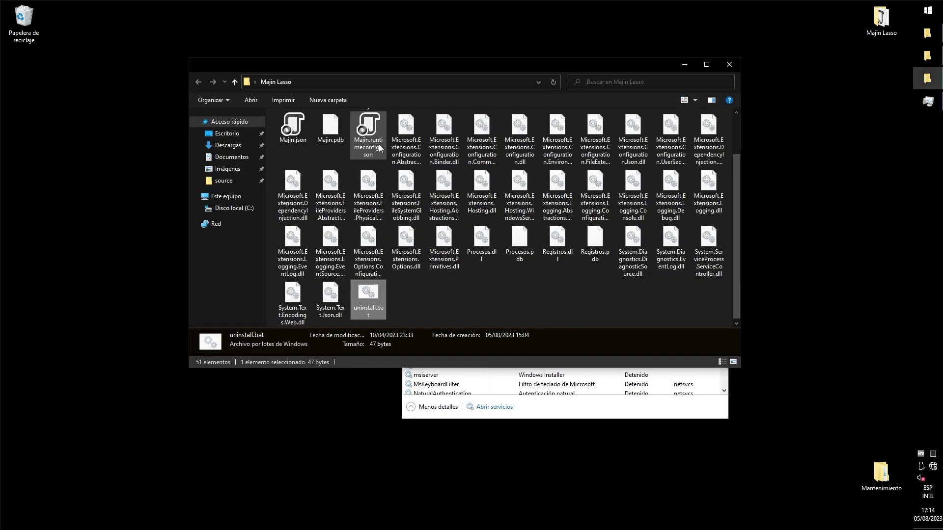
- Minimize the Majin Lasso folder, restart the Task Manager to check its services list for Majin Lasso, and close it
left_click(684, 64)
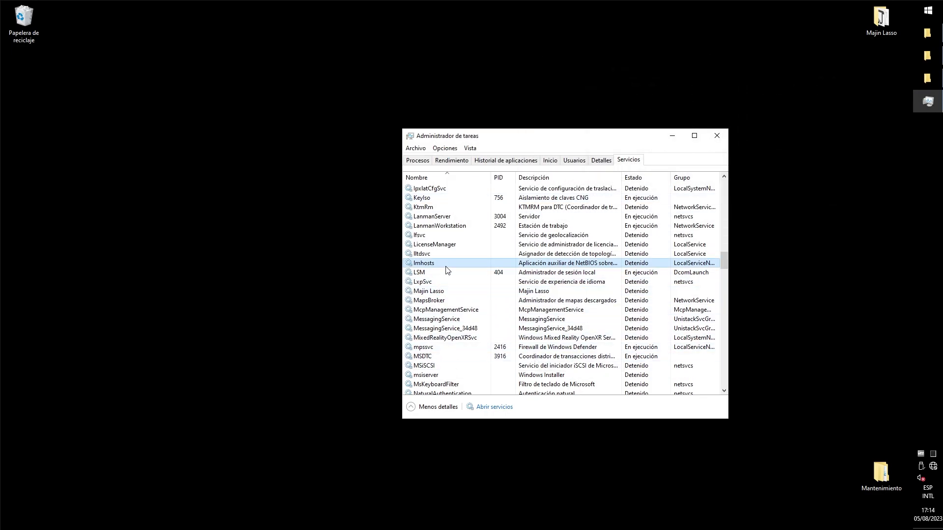
left_click(718, 136)
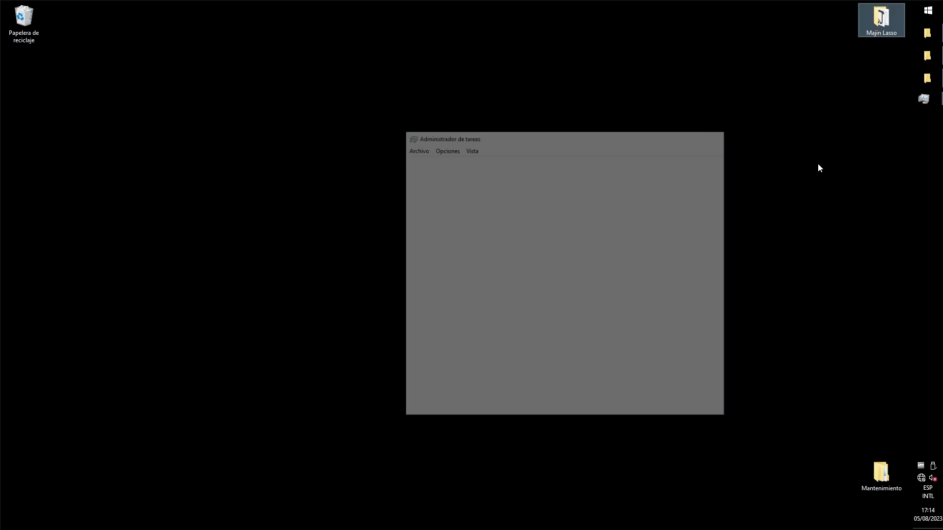
right_click(924, 160)
left_click(848, 339)
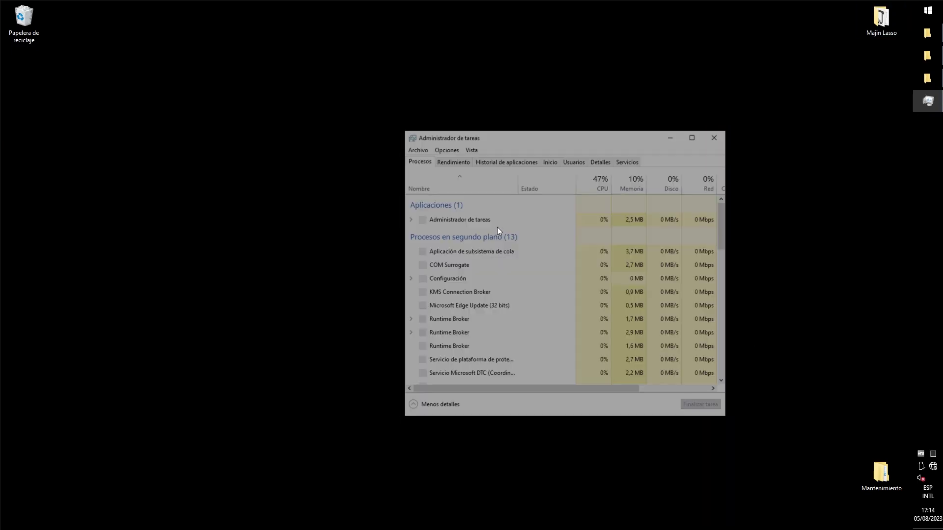
left_click(631, 161)
scroll(529, 277, "down", 20)
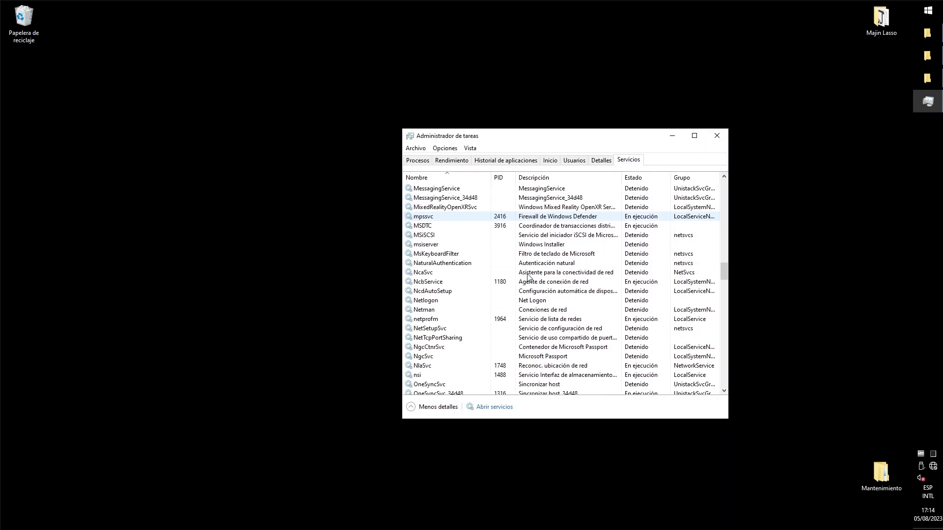
scroll(529, 276, "up", 12)
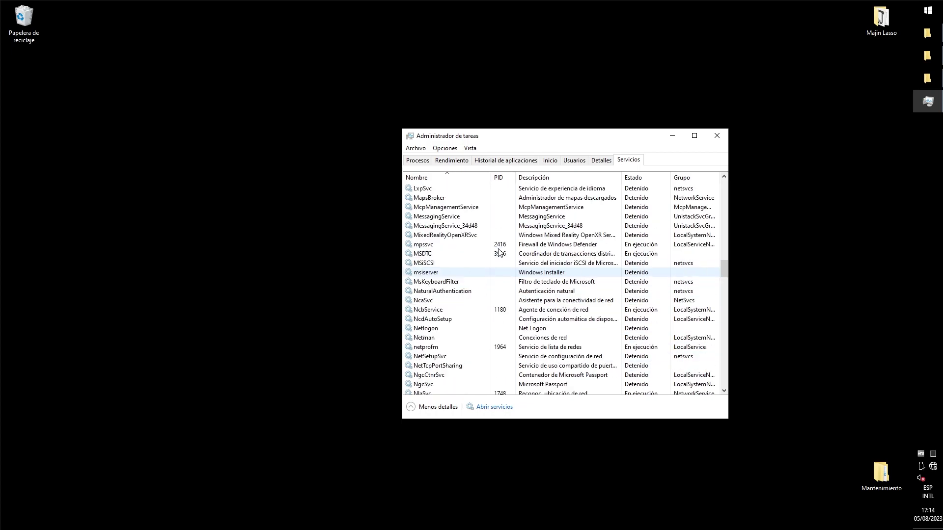
scroll(475, 237, "up", 1)
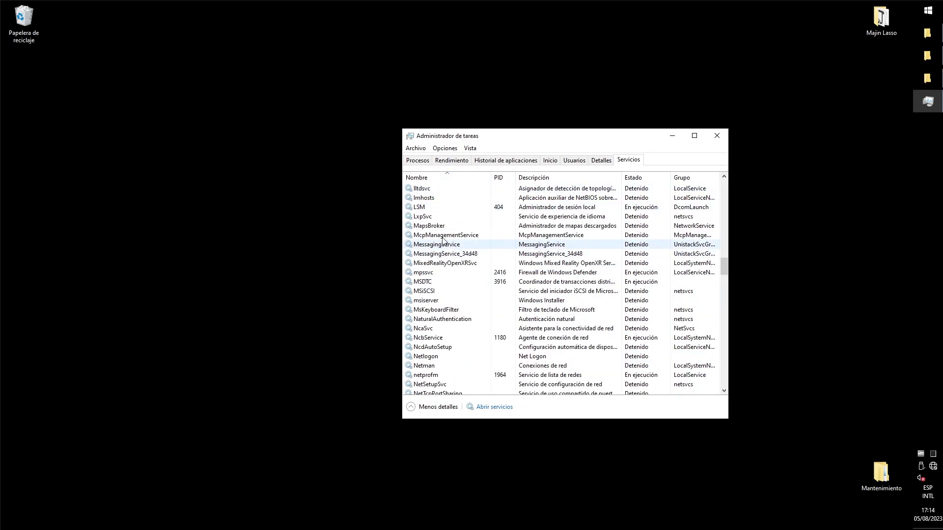
left_click(718, 136)
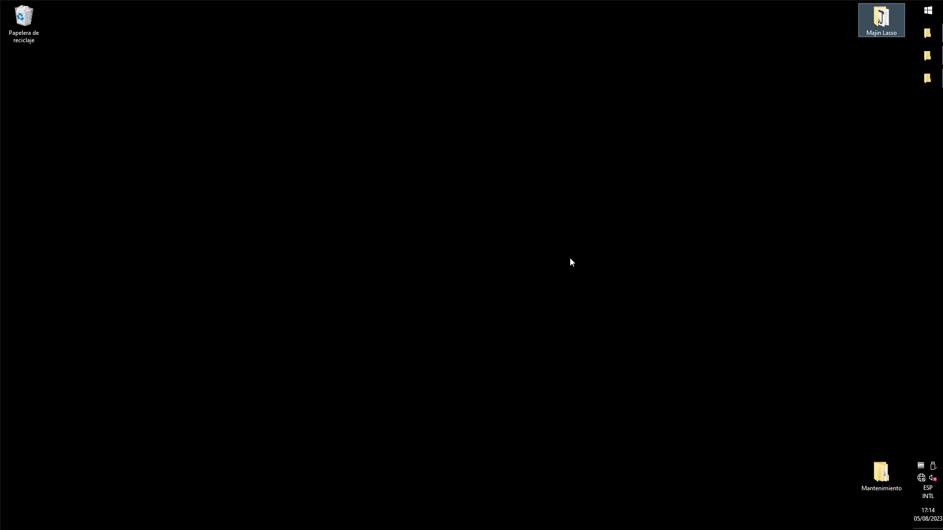
- Request permanent deletion of the Majin Lasso desktop folder and decline the confirmation
key("shift+Delete")
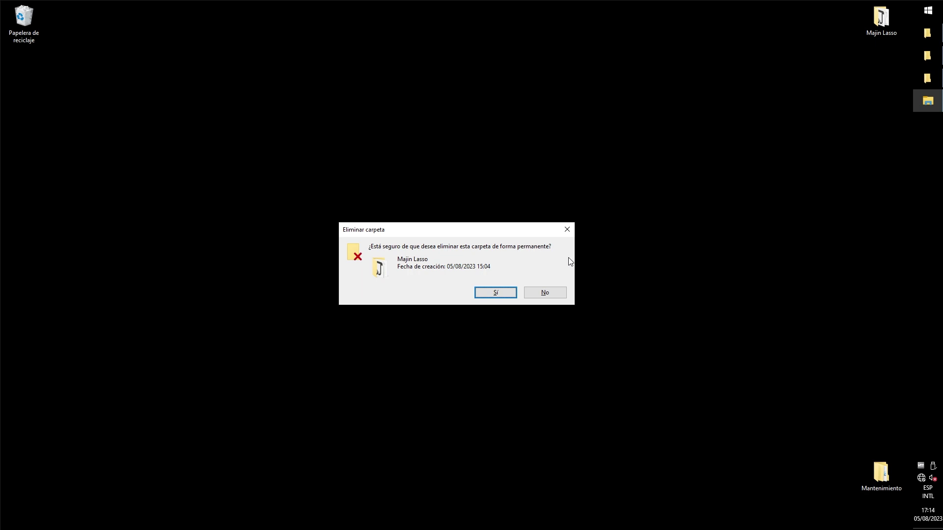
left_click(561, 294)
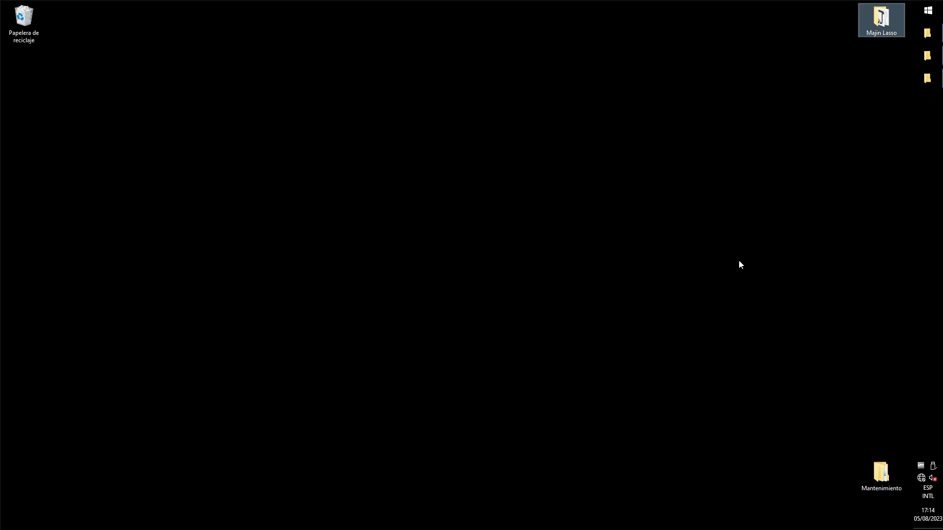
- Review the affinity and priority change entries for devenv in Log.txt from the Majin Lasso folder, and close the log
double_click(889, 24)
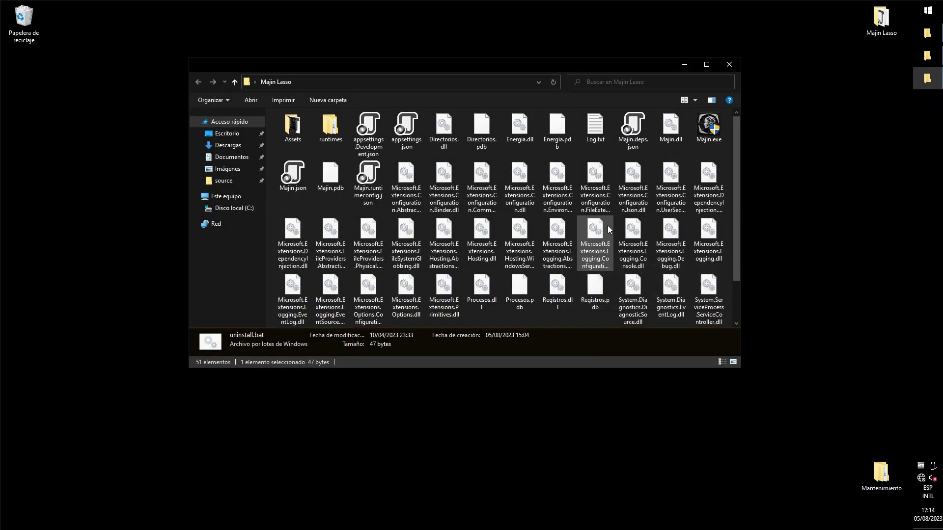
mouse_move(612, 223)
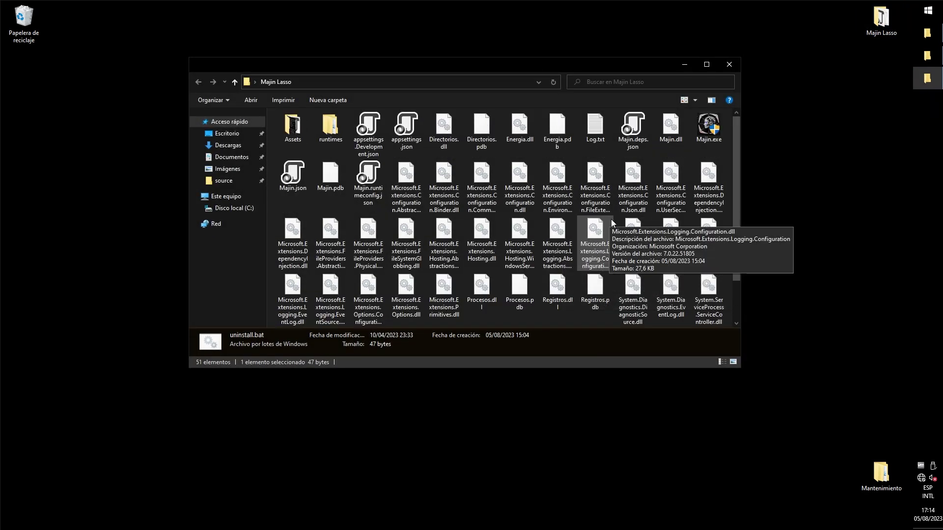
double_click(596, 129)
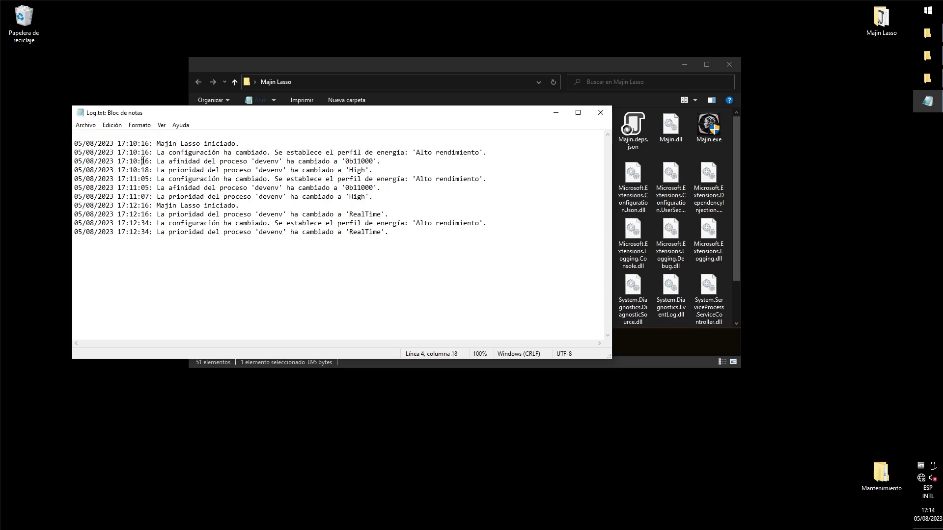
left_click(381, 162)
double_click(386, 188)
left_click(386, 188)
left_click_drag(389, 214, 21, 217)
left_click(334, 232)
left_click(601, 112)
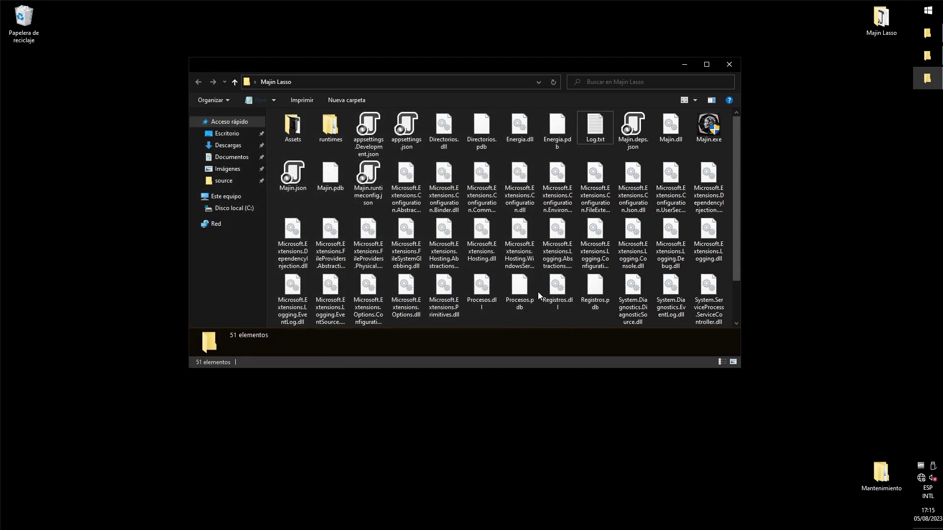